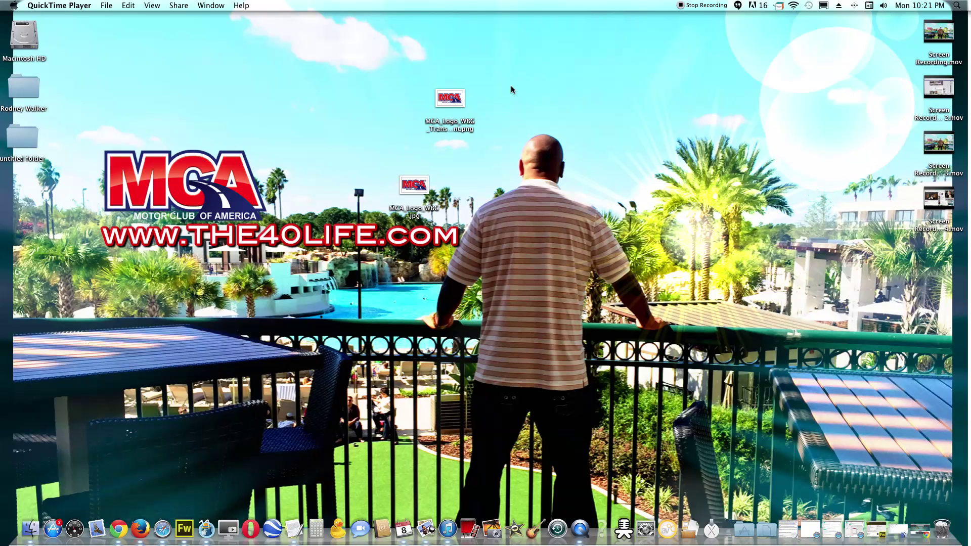
Click the empty desktop to bring Finder forward, with the MCA logo files showing.
click(116, 135)
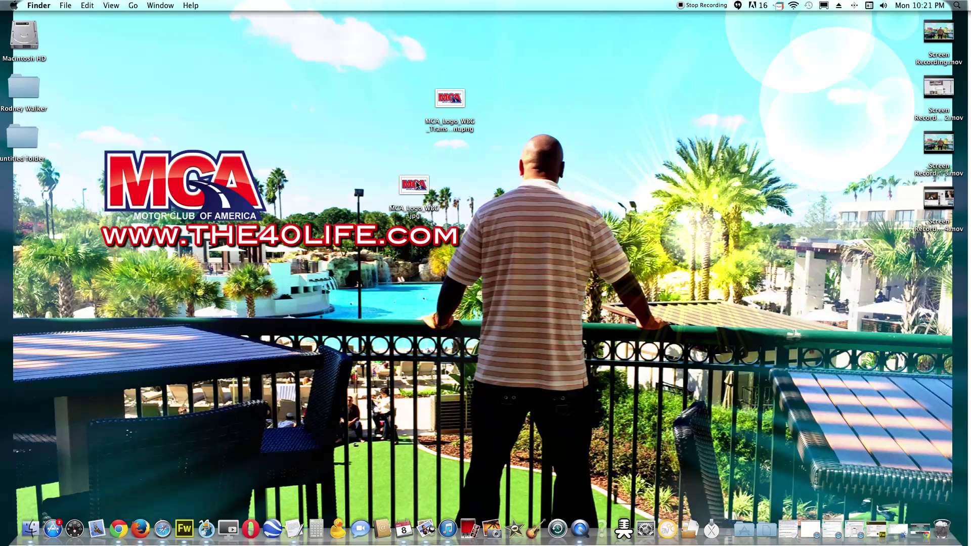
View MCA_Logo_WBG.jpg in Preview, close it, and drag the old transparent PNG to the Trash.
click(417, 187)
double_click(417, 186)
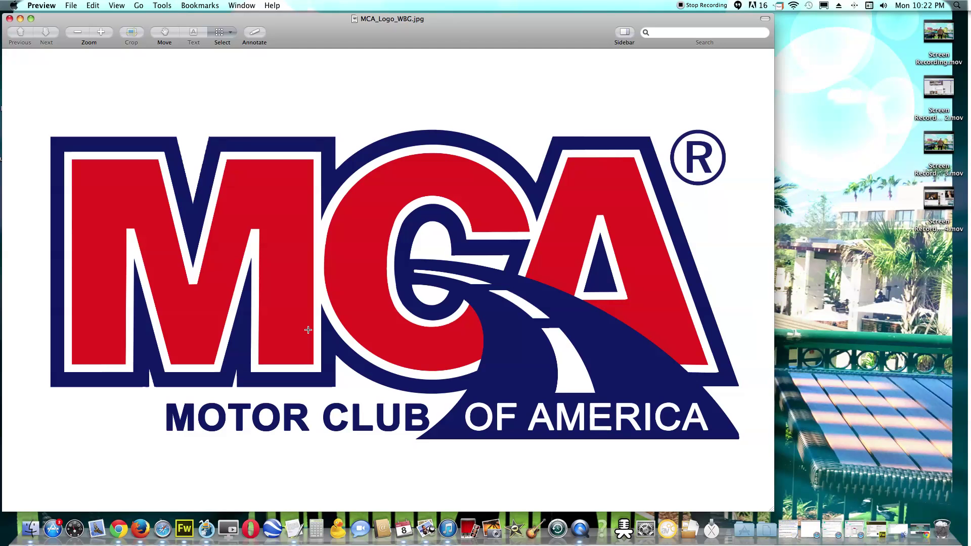
click(10, 20)
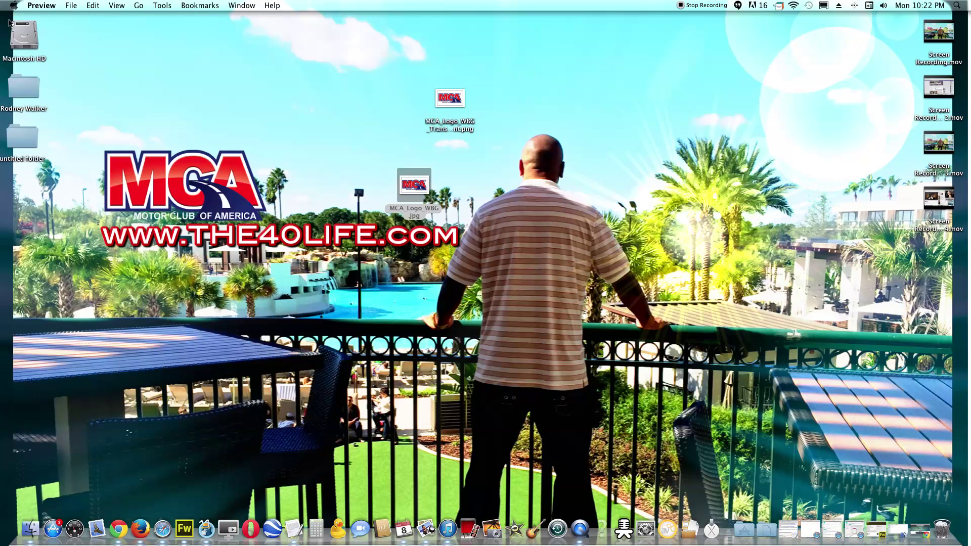
drag(444, 105, 942, 529)
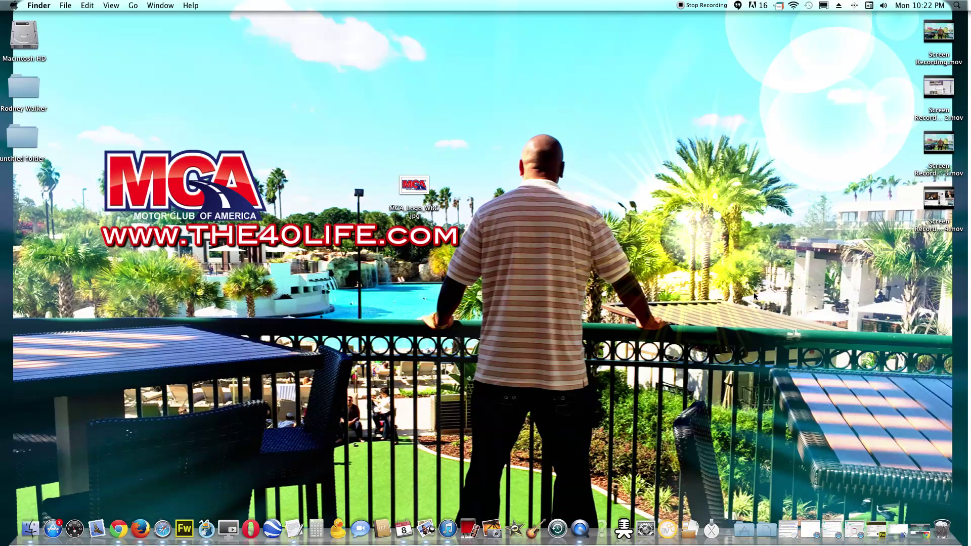
Restore the minimized Chrome window and launch the Pixlr Editor web app from pixlr.com.
click(912, 529)
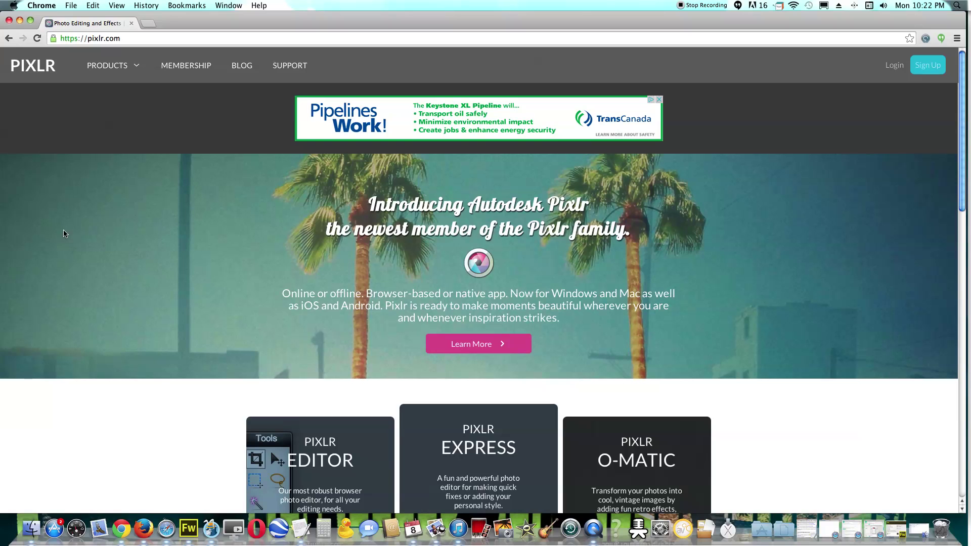
scroll(229, 241, down, 5)
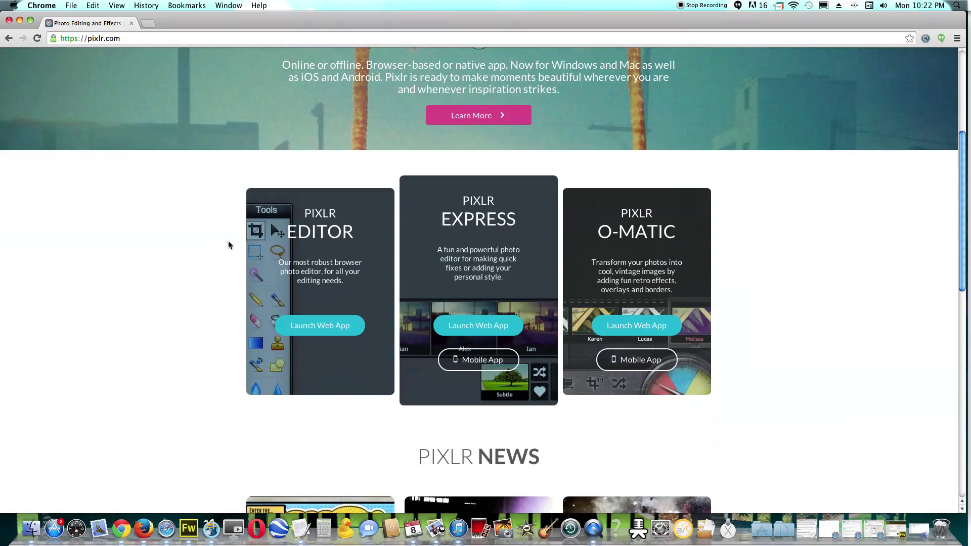
drag(87, 38, 118, 39)
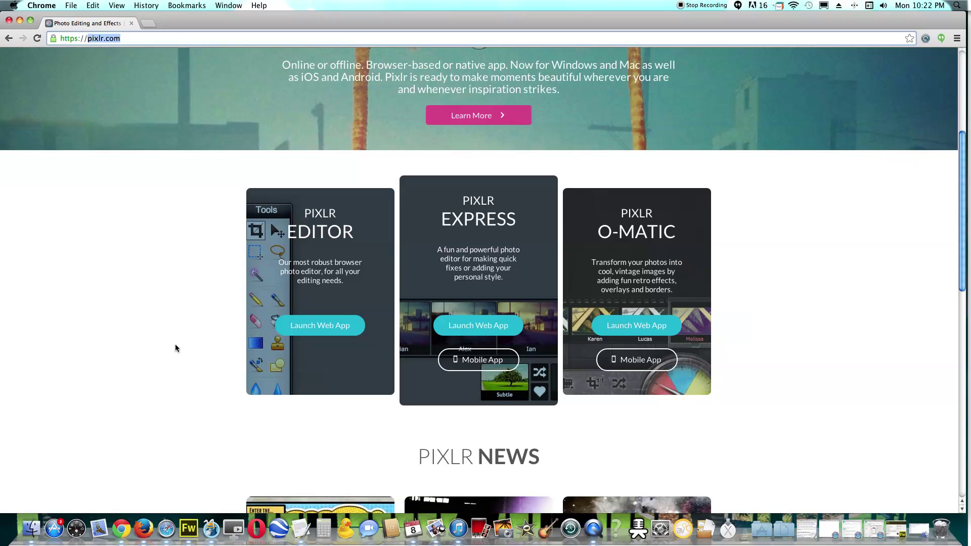
click(189, 338)
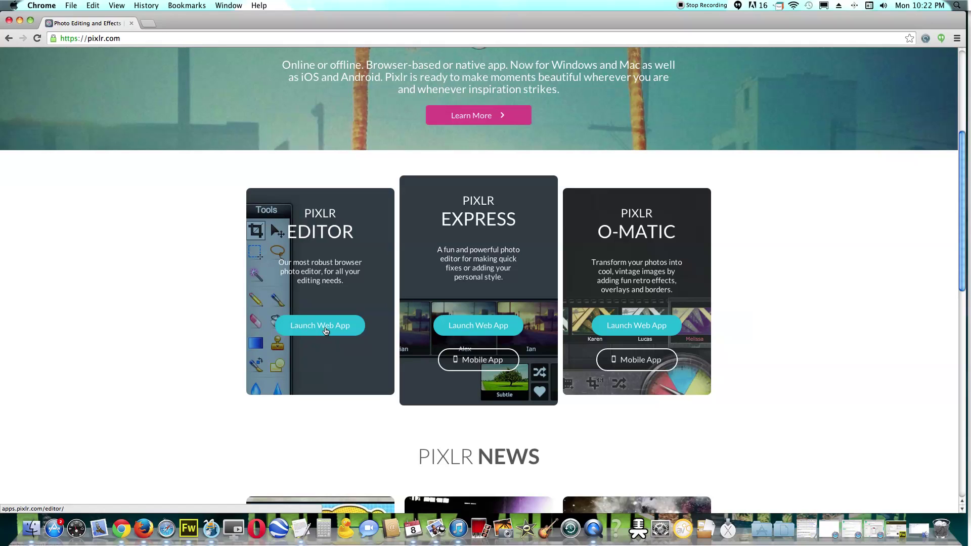
click(325, 331)
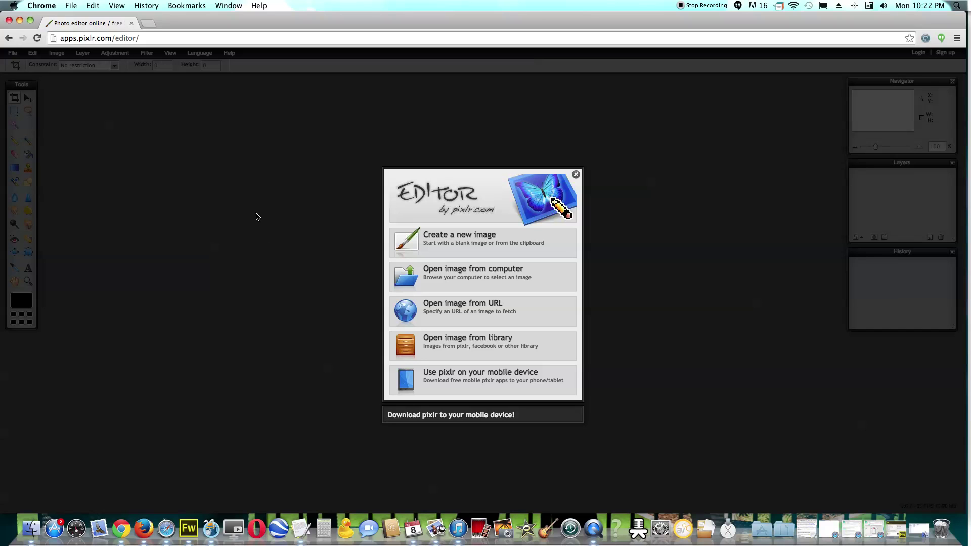
Load MCA_Logo_WBG.jpg from the Desktop into Pixlr Editor and pick the Magic Wand tool.
click(445, 280)
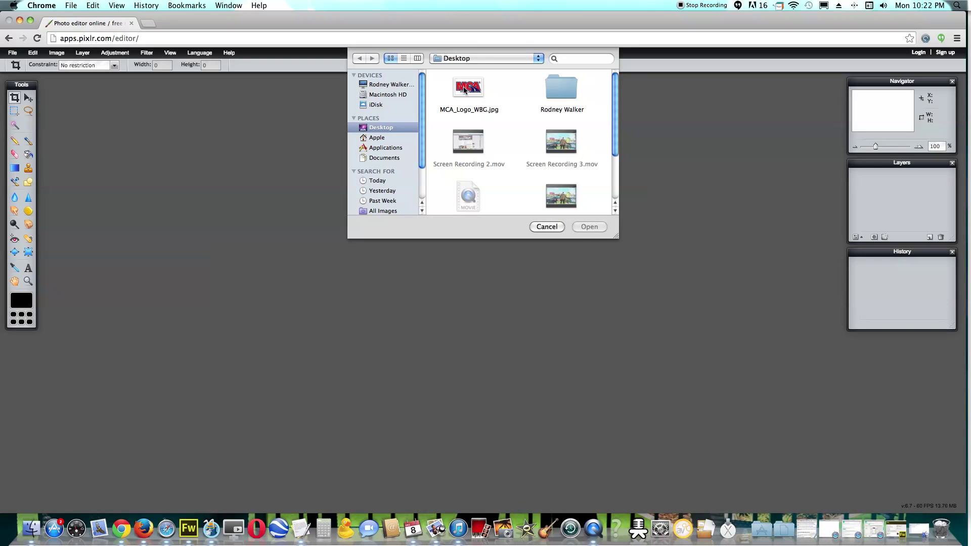
click(464, 90)
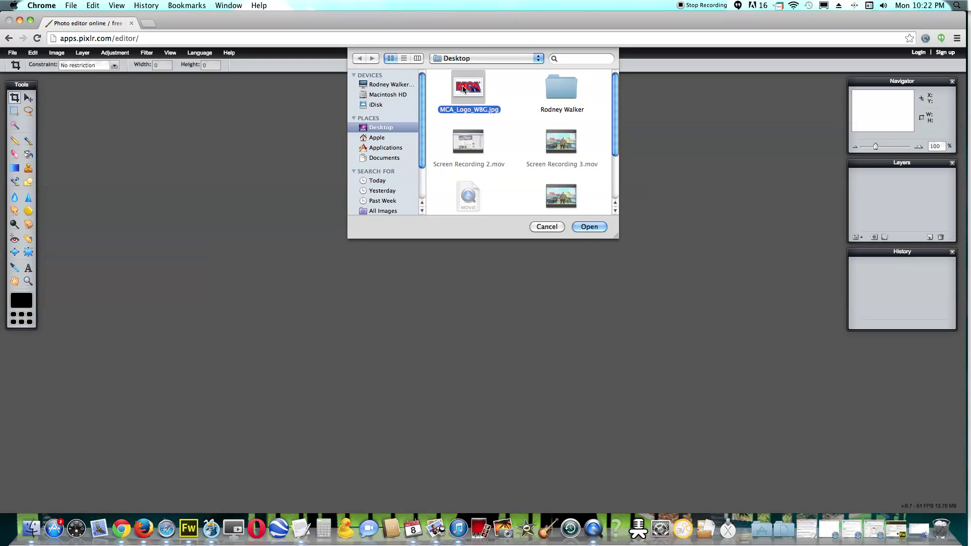
click(587, 227)
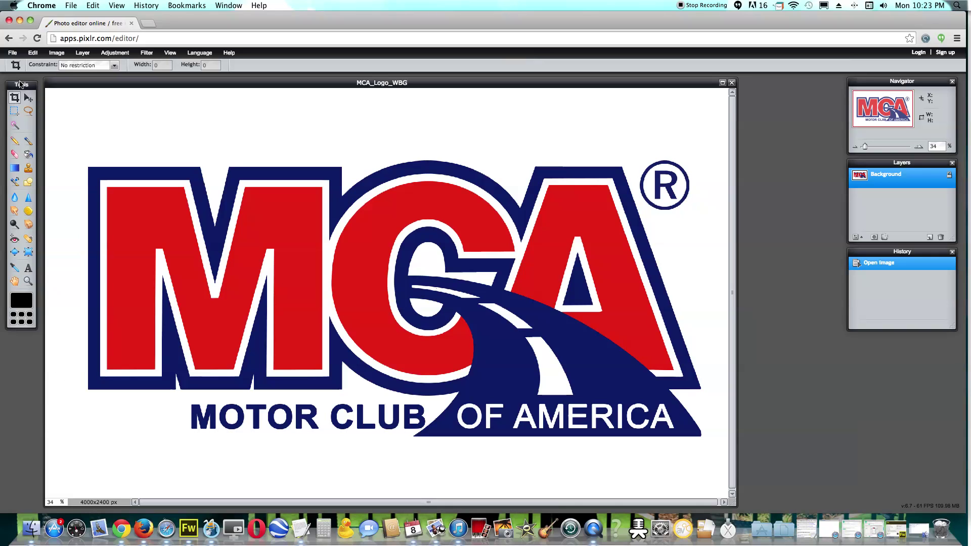
click(15, 125)
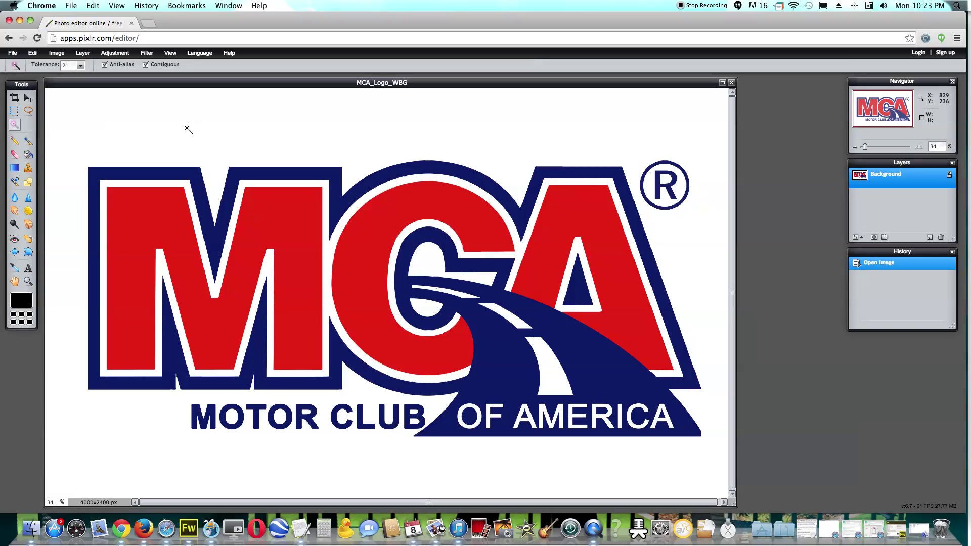
Magic-wand the white background, invert the selection, then copy and paste the logo as Layer 1.
click(124, 125)
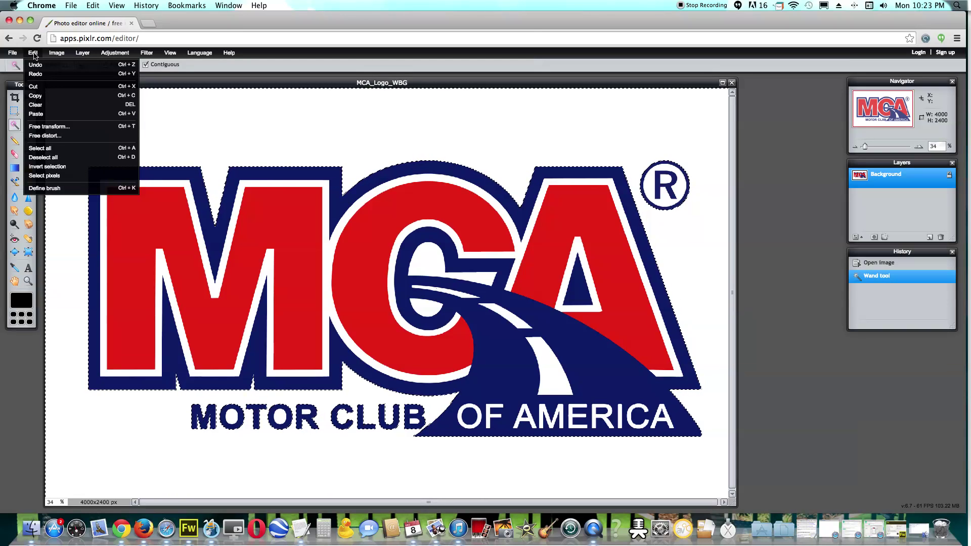
click(60, 166)
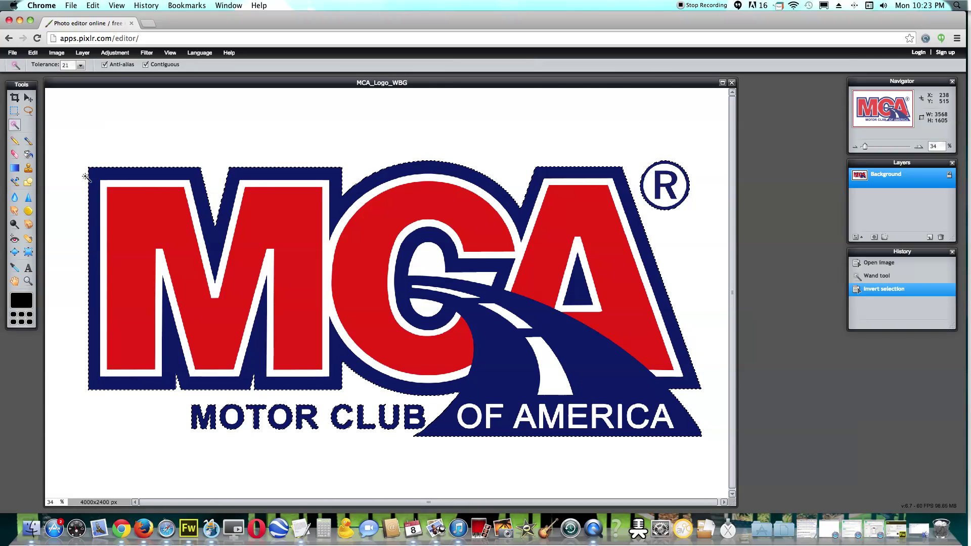
click(37, 54)
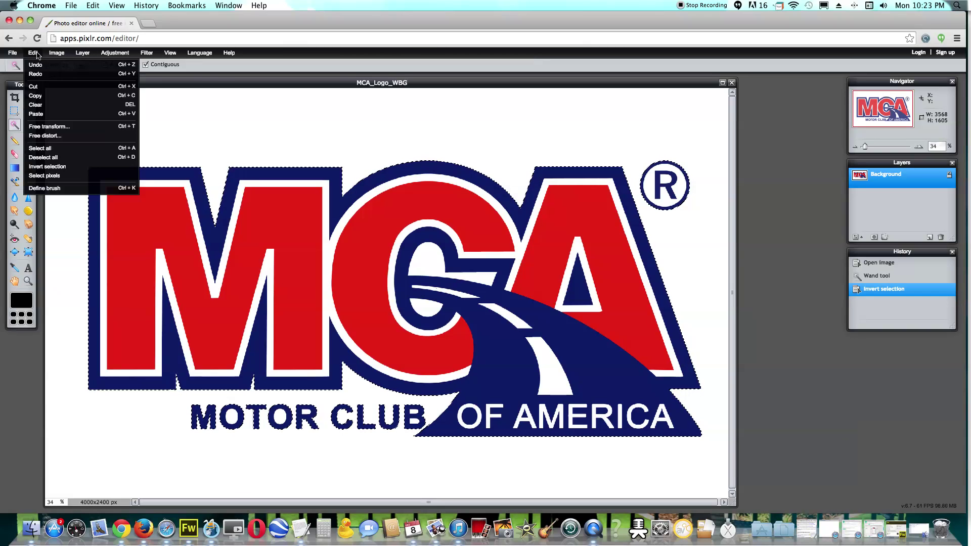
click(43, 100)
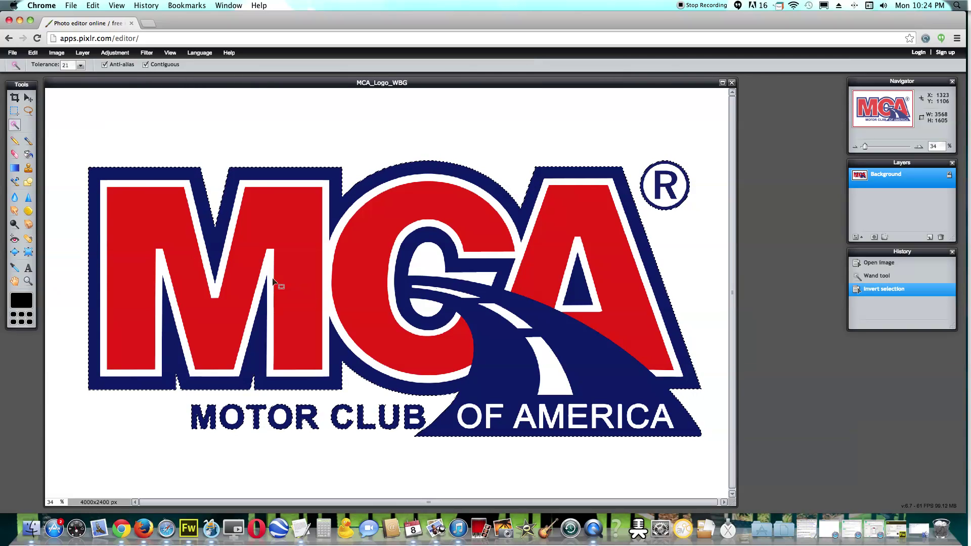
click(33, 53)
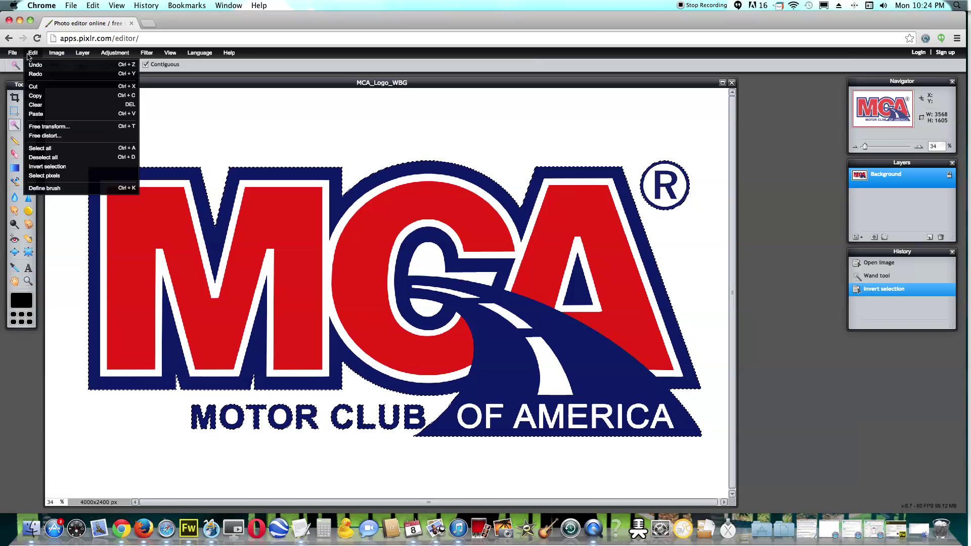
click(41, 114)
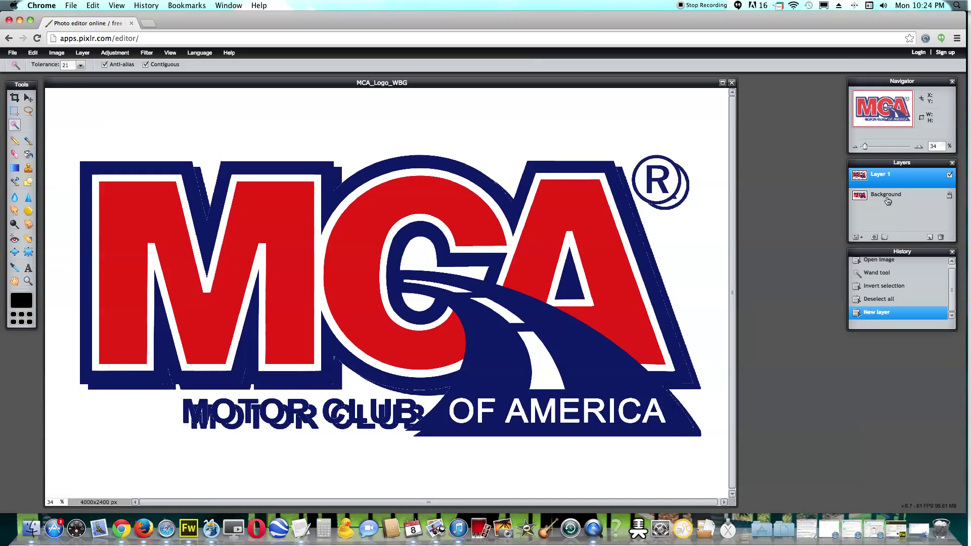
Unlock the Background layer so it becomes Layer 0, then hide it.
double_click(950, 198)
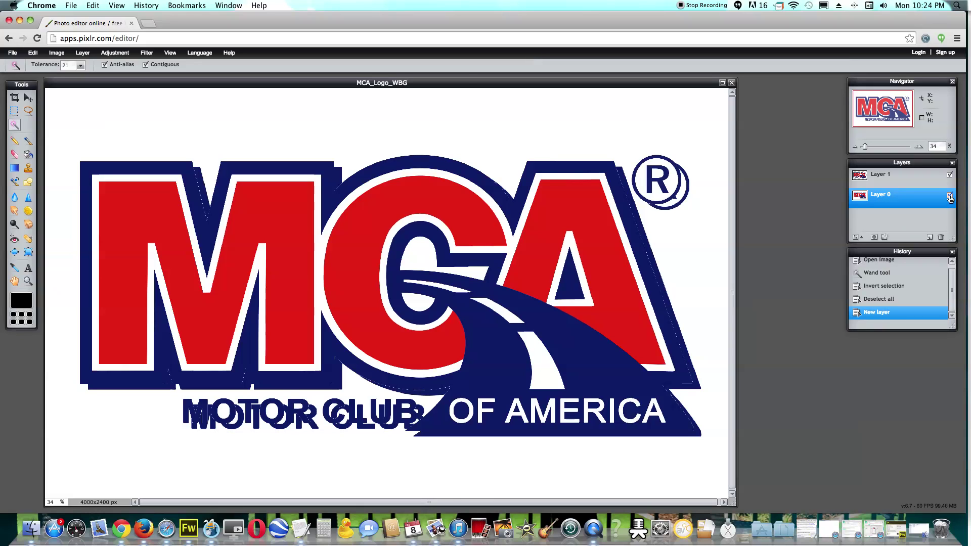
click(950, 197)
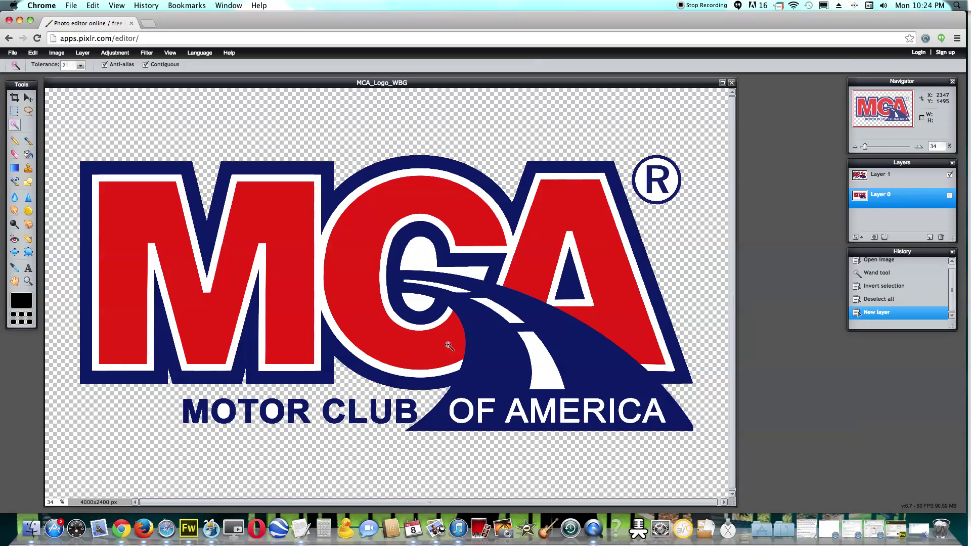
Start saving the image with PNG chosen as the file format.
click(13, 53)
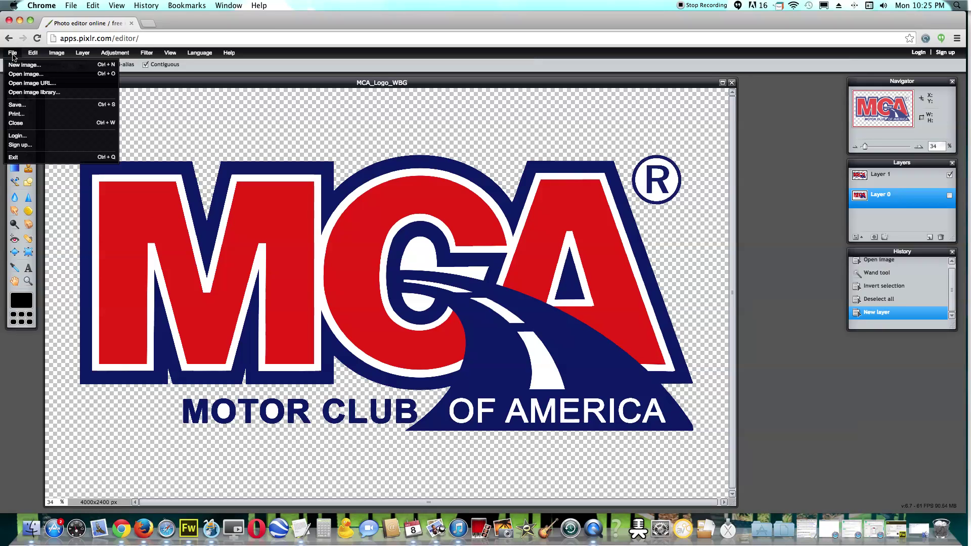
click(19, 107)
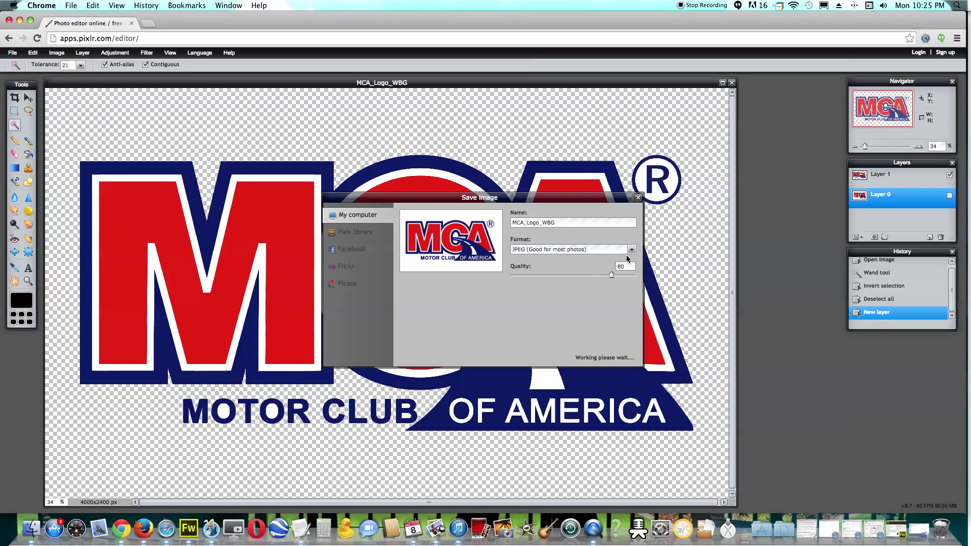
click(629, 250)
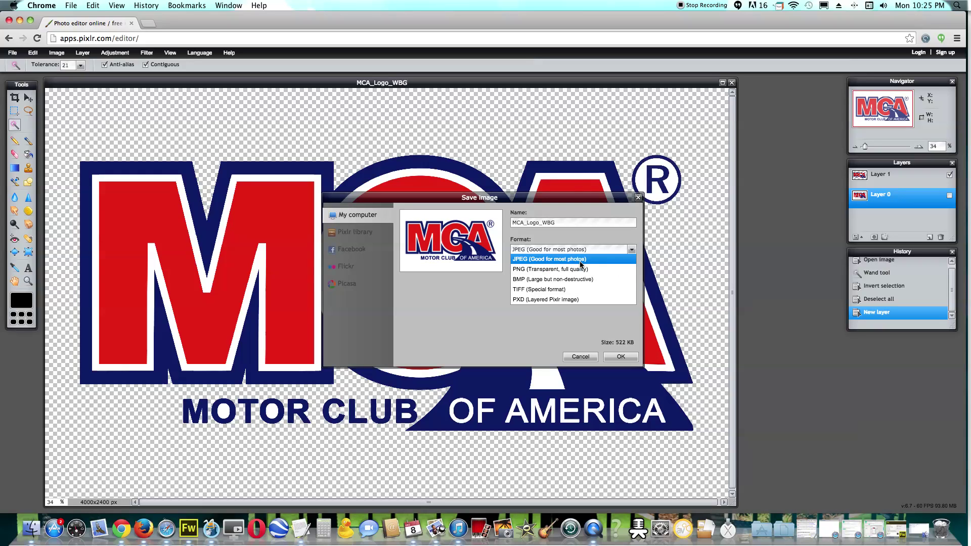
click(527, 269)
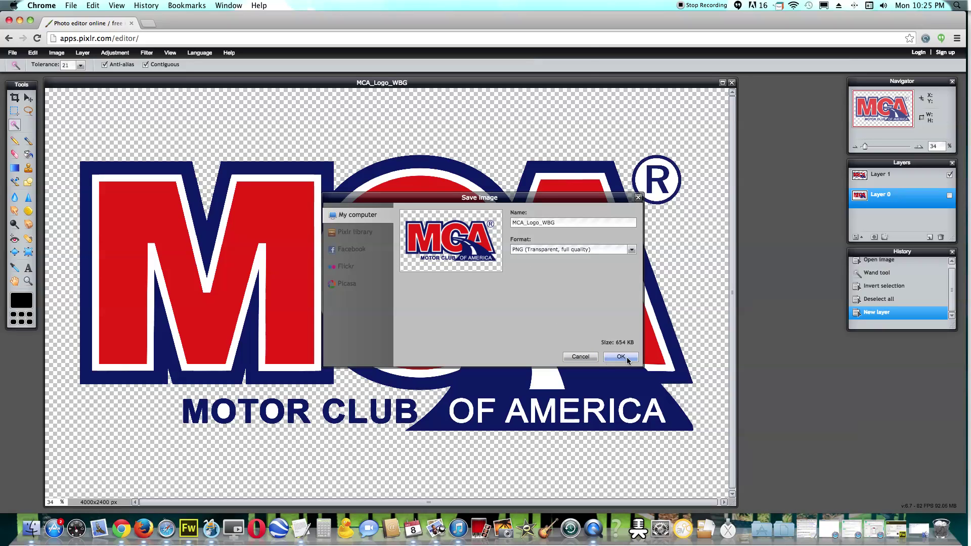
click(622, 357)
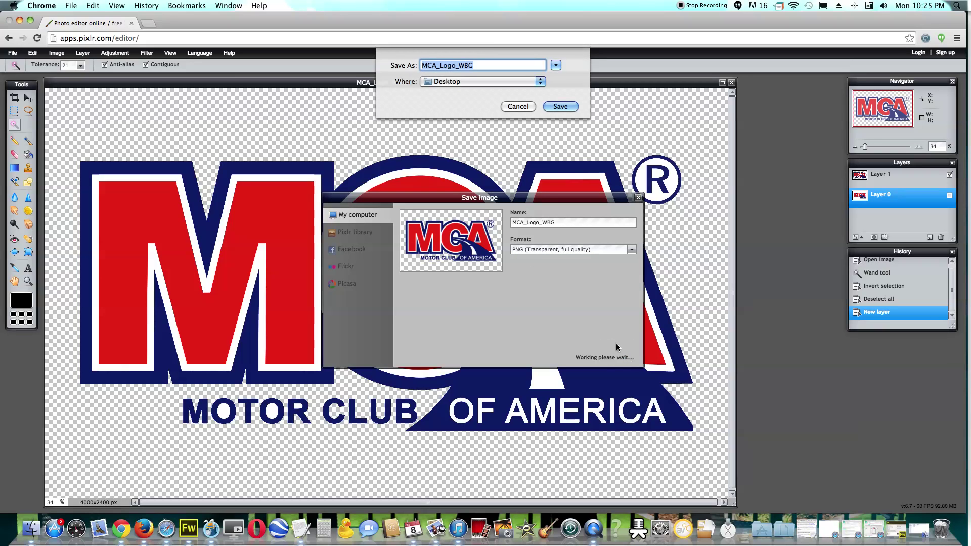
Save it to the Desktop as MCA_Logo_WBG_Transparent and exit Pixlr Editor.
click(486, 66)
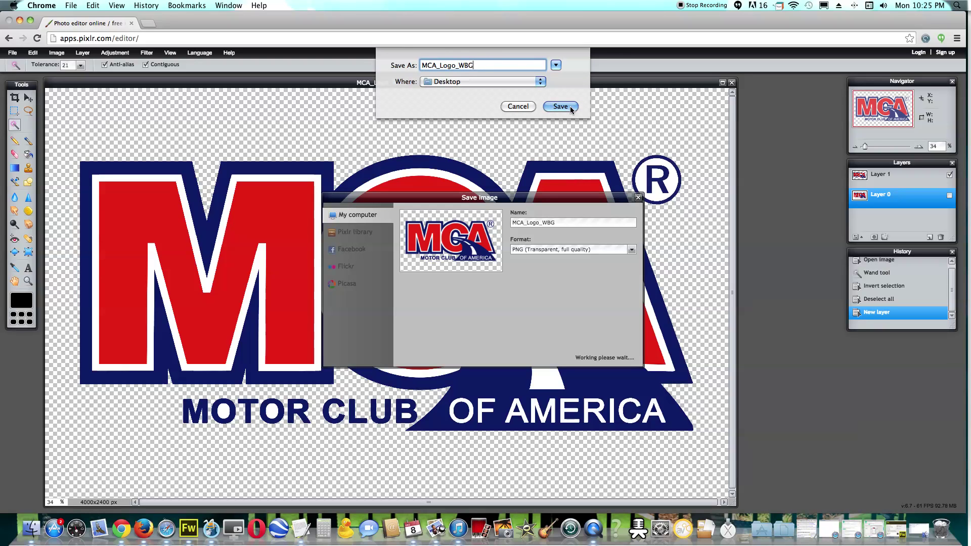
text(_)
key(BackSpace)
text(_Transparent)
click(571, 107)
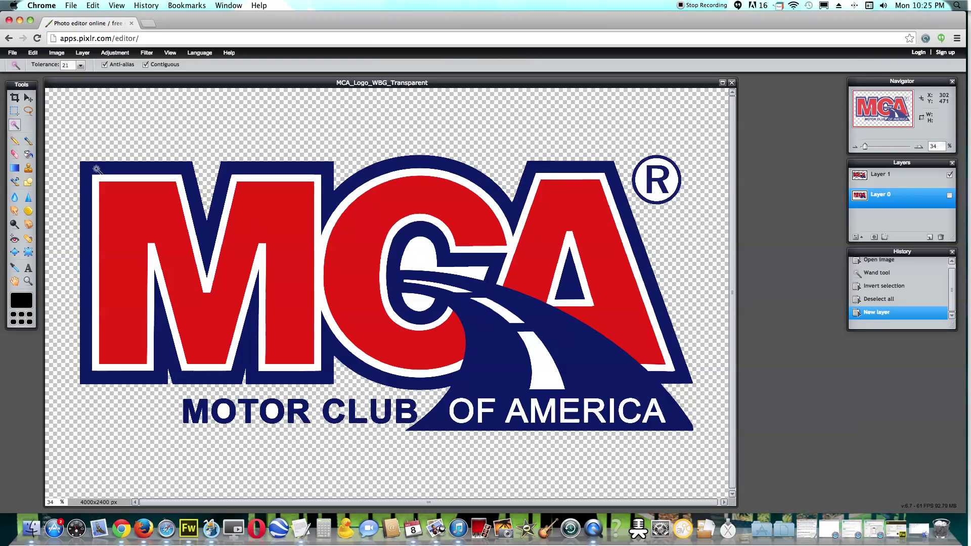
click(12, 53)
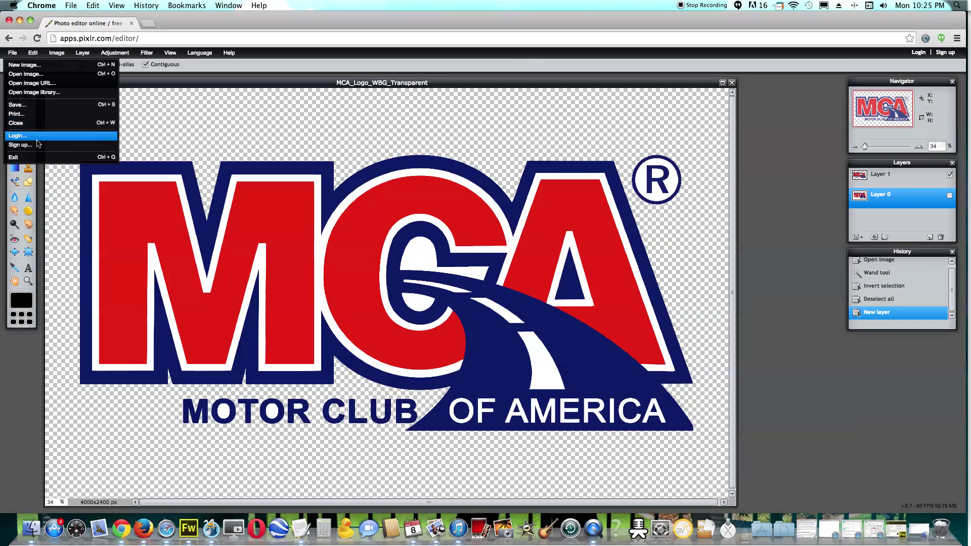
click(38, 157)
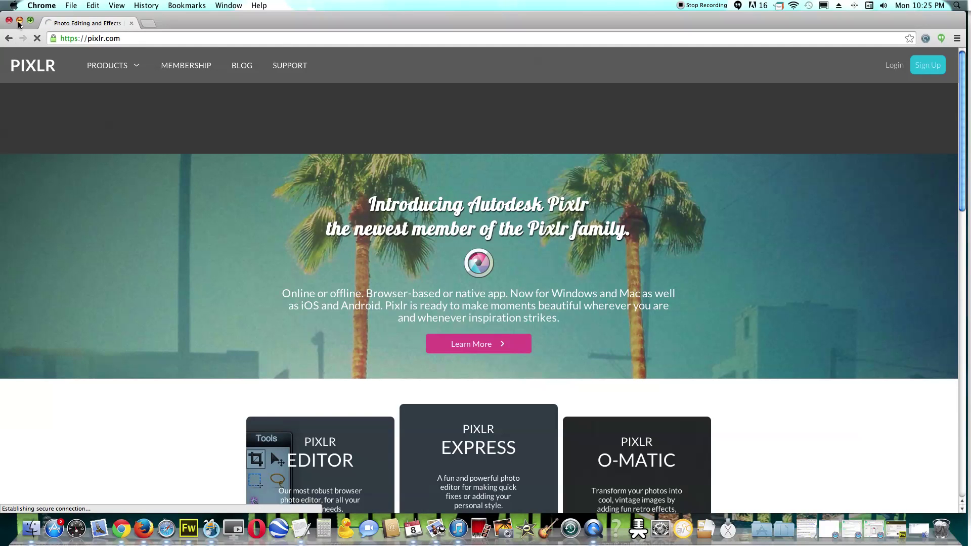
Minimize Chrome, then open MCA_Logo_WBG.jpg in Preview and close it again.
click(19, 21)
click(355, 113)
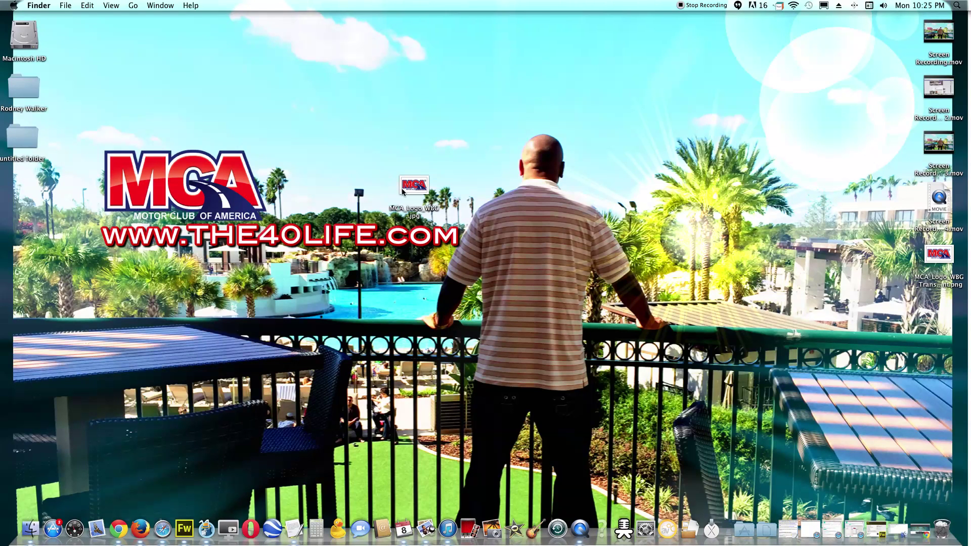
double_click(411, 186)
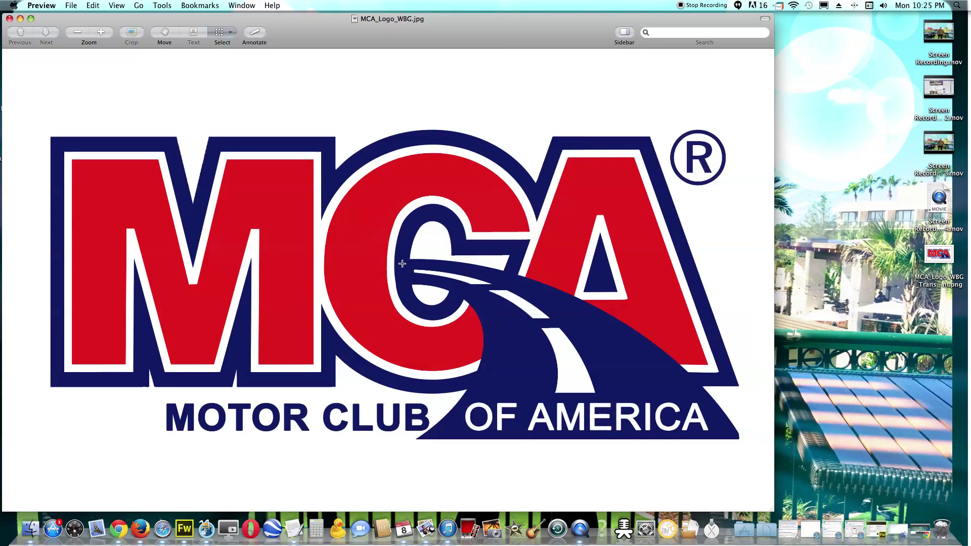
click(10, 19)
Open MCA_Logo_WBG_Transparent.png in Preview and position its window to show the whole logo.
drag(943, 270, 415, 130)
double_click(412, 126)
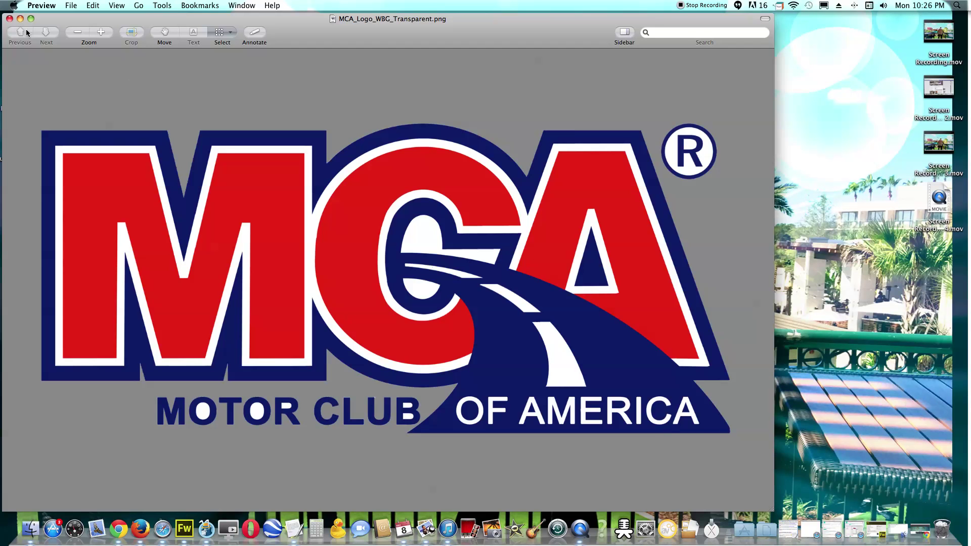
click(9, 19)
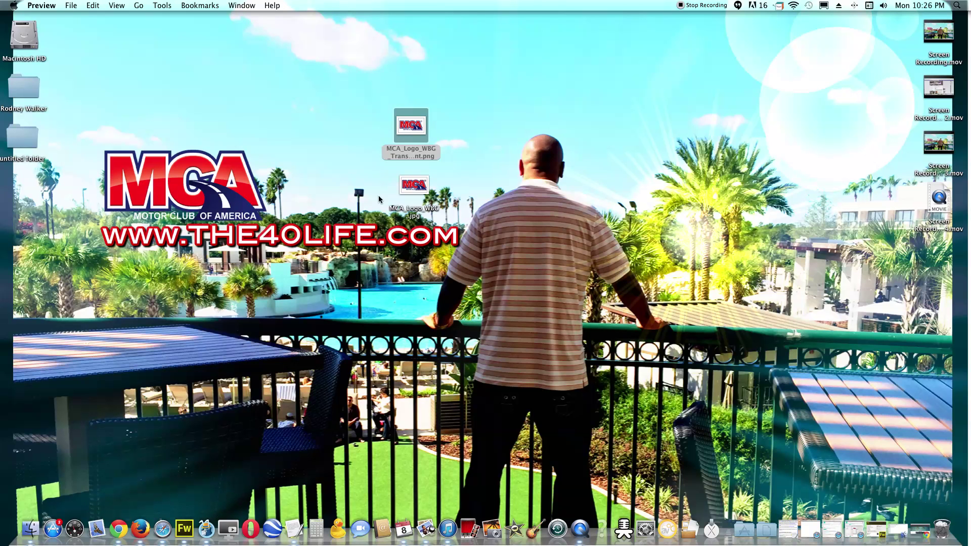
double_click(411, 127)
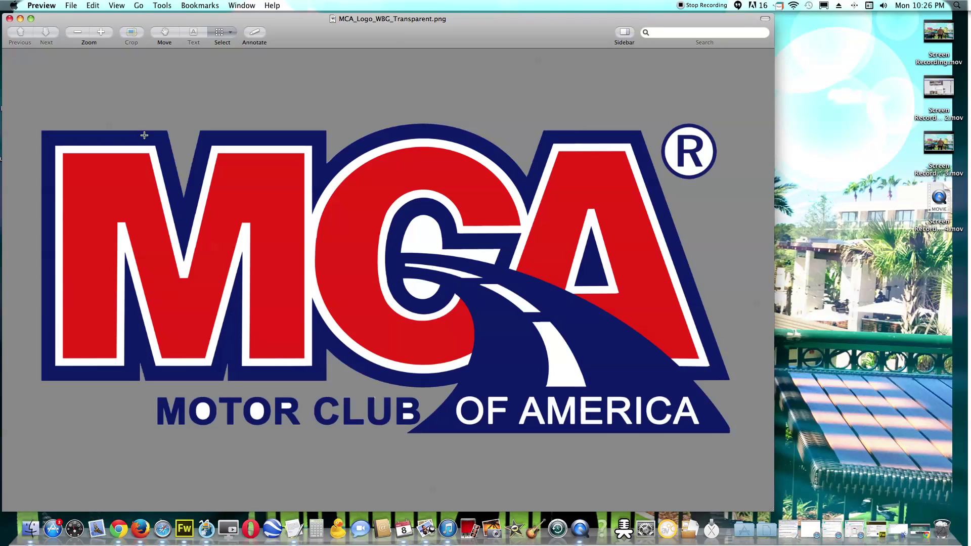
drag(53, 16, 372, 47)
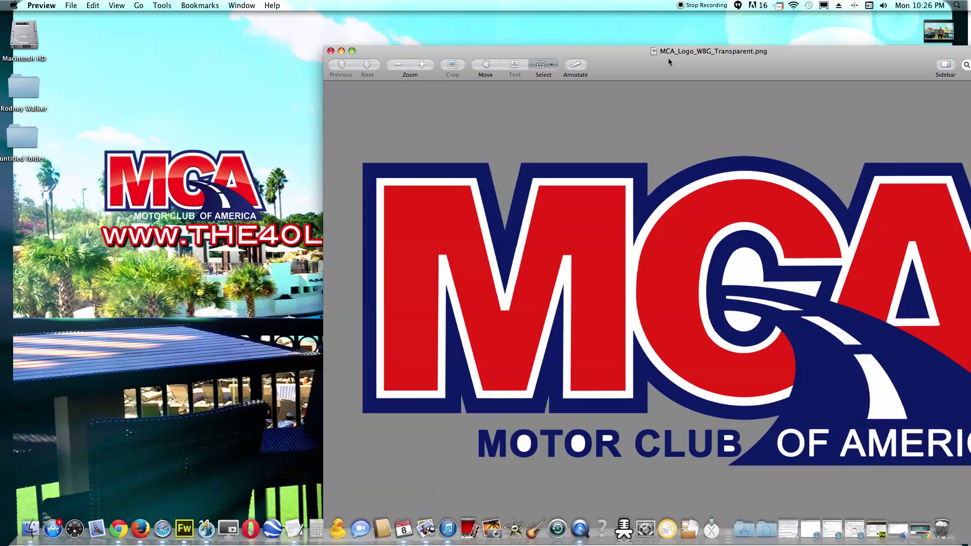
drag(662, 68, 350, 7)
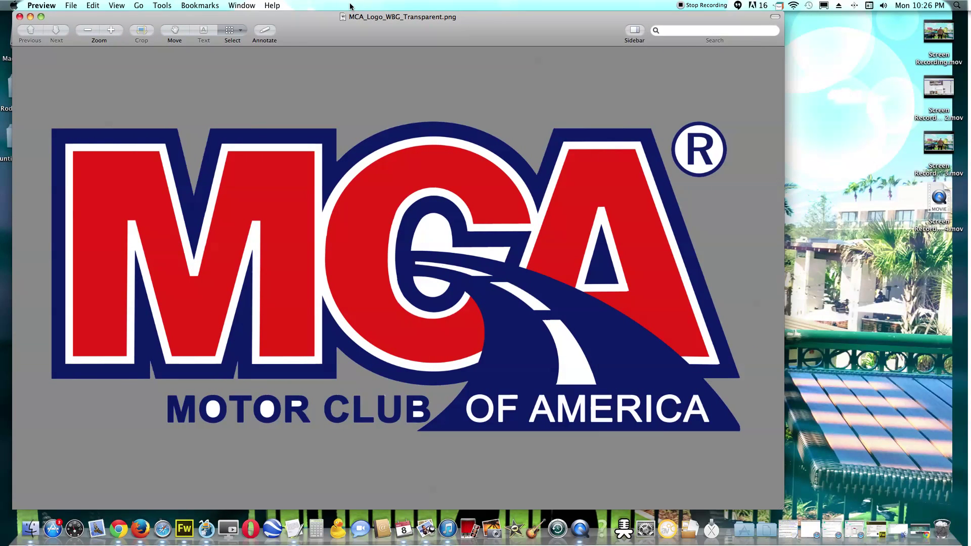
Bring Chrome back, relaunch Pixlr Editor, and open MCA_Logo_WBG_Transparent.png from the Desktop.
click(120, 529)
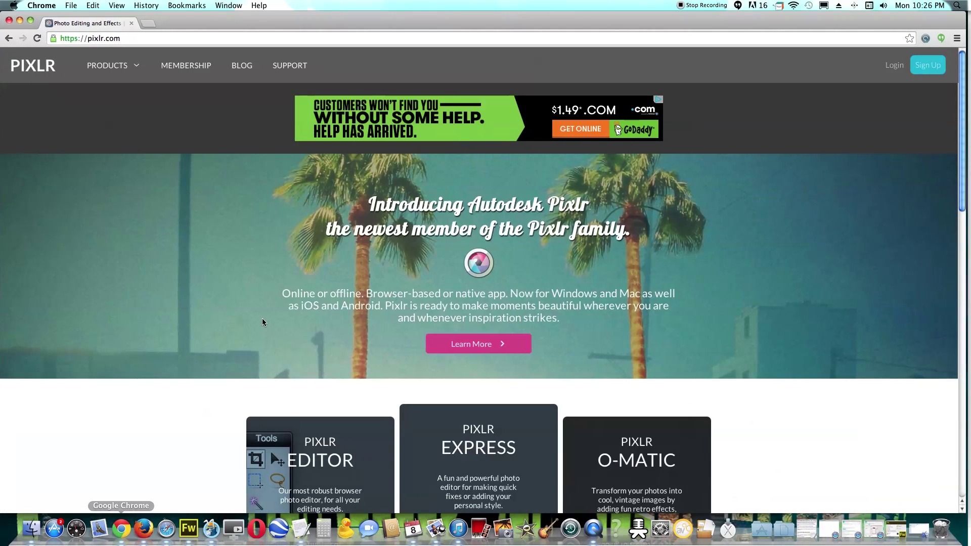
scroll(239, 425, down, 5)
click(313, 297)
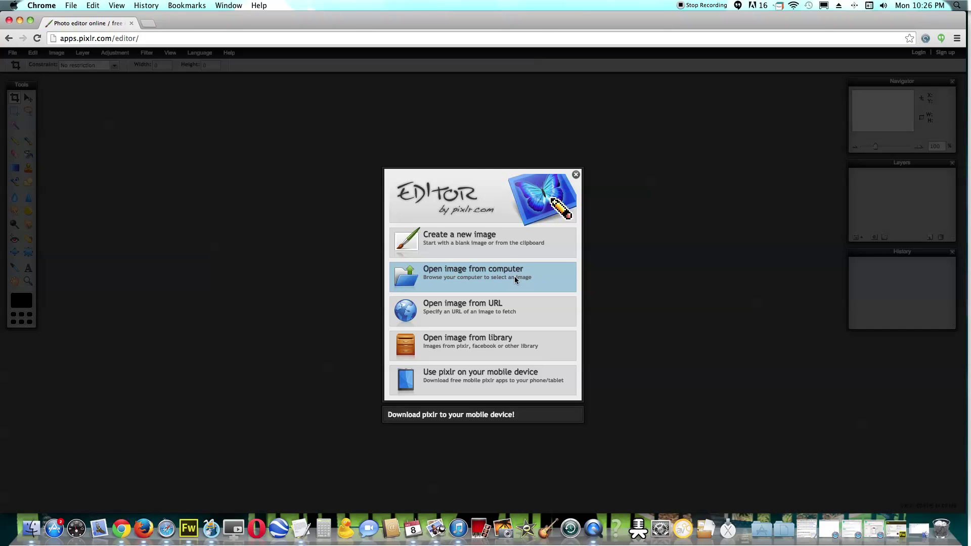
click(549, 280)
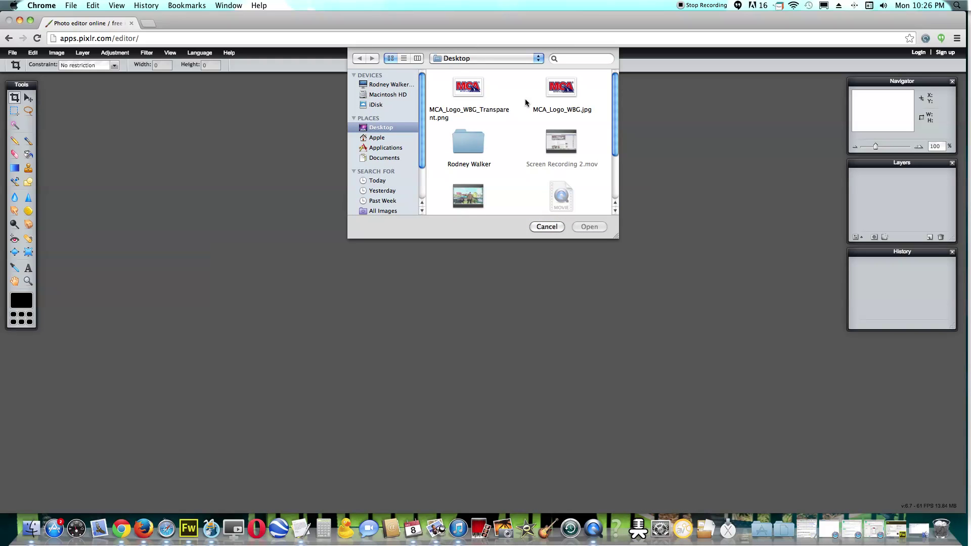
click(453, 90)
click(589, 227)
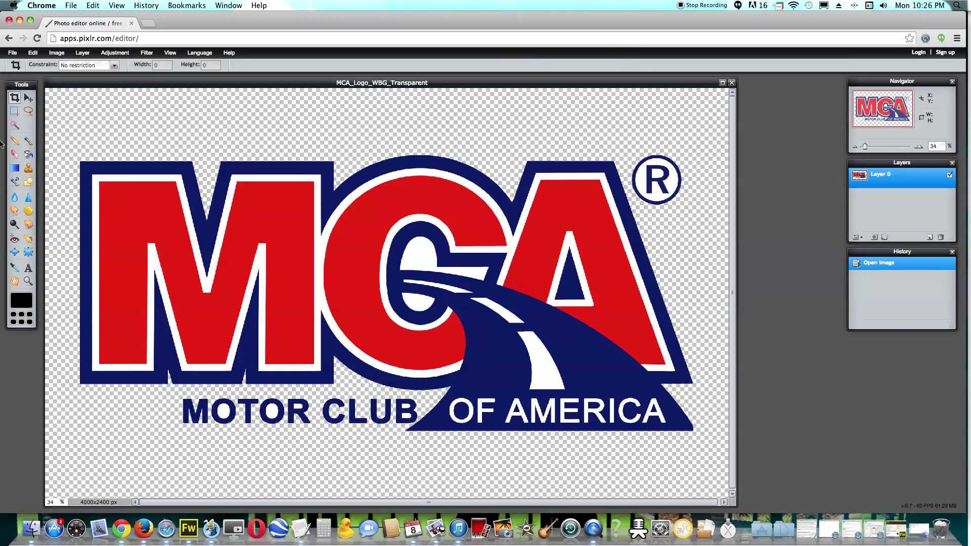
With the Magic Wand, delete the white gaps inside both O's and the R of MOTOR.
click(15, 125)
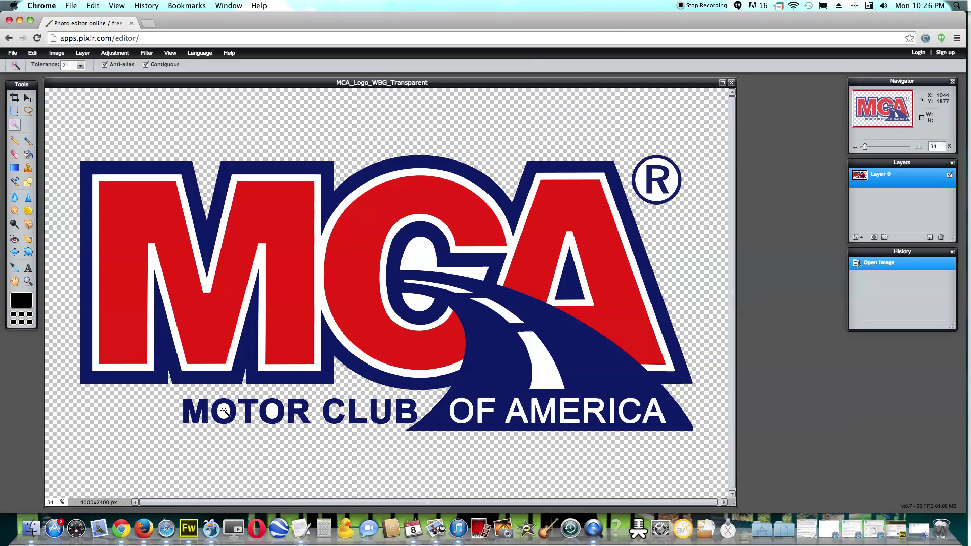
click(224, 410)
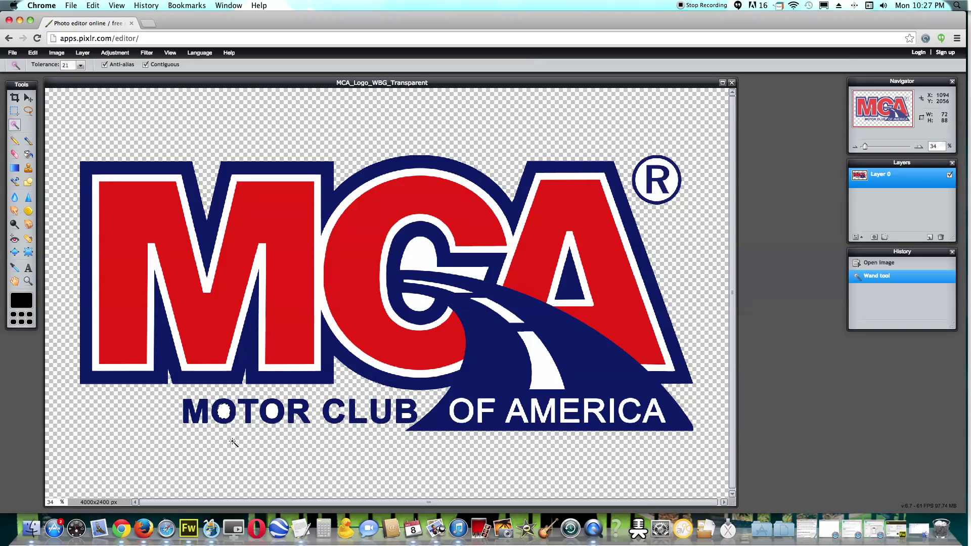
key(Delete)
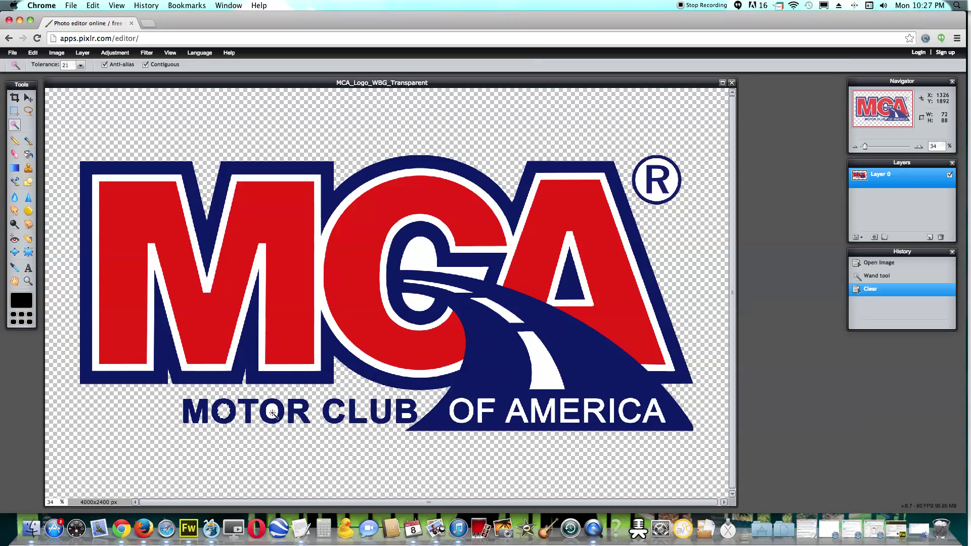
click(272, 411)
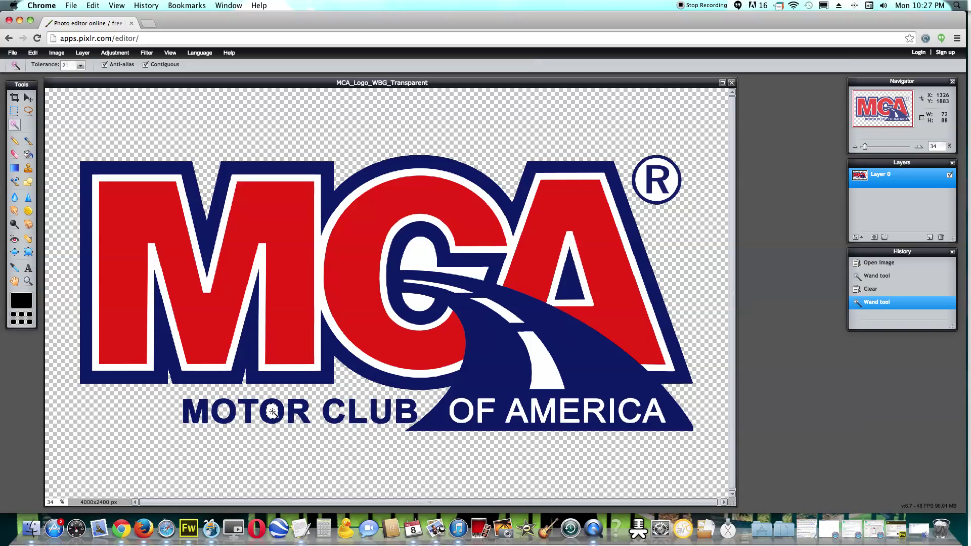
key(Delete)
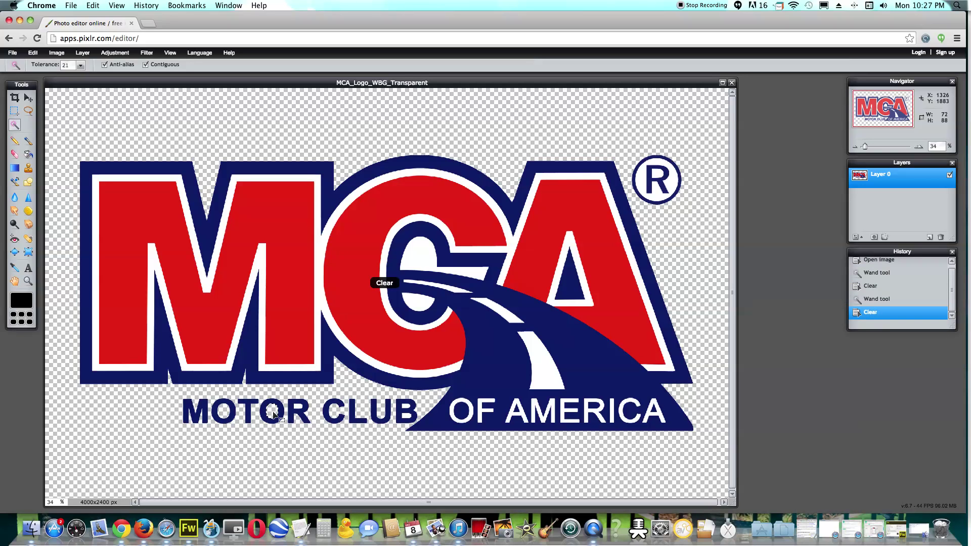
click(298, 406)
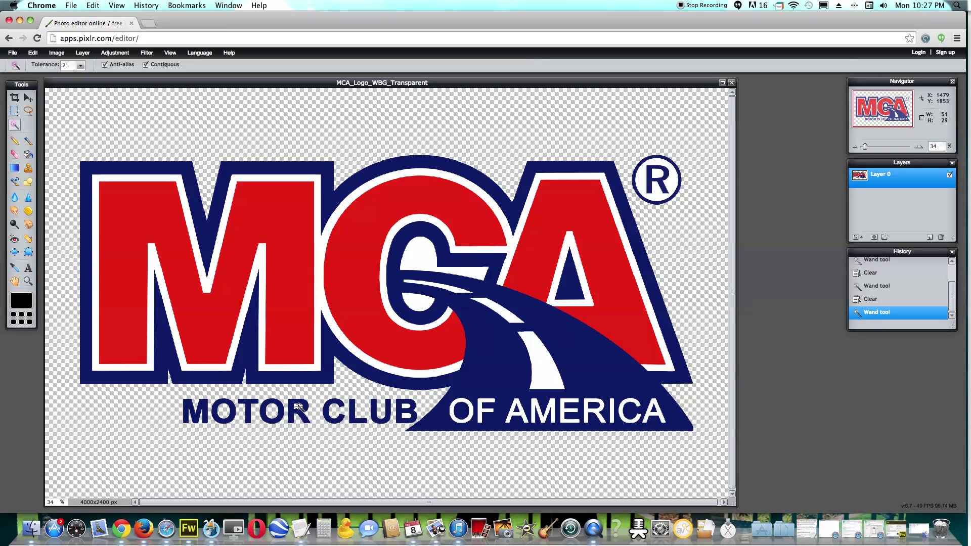
key(Delete)
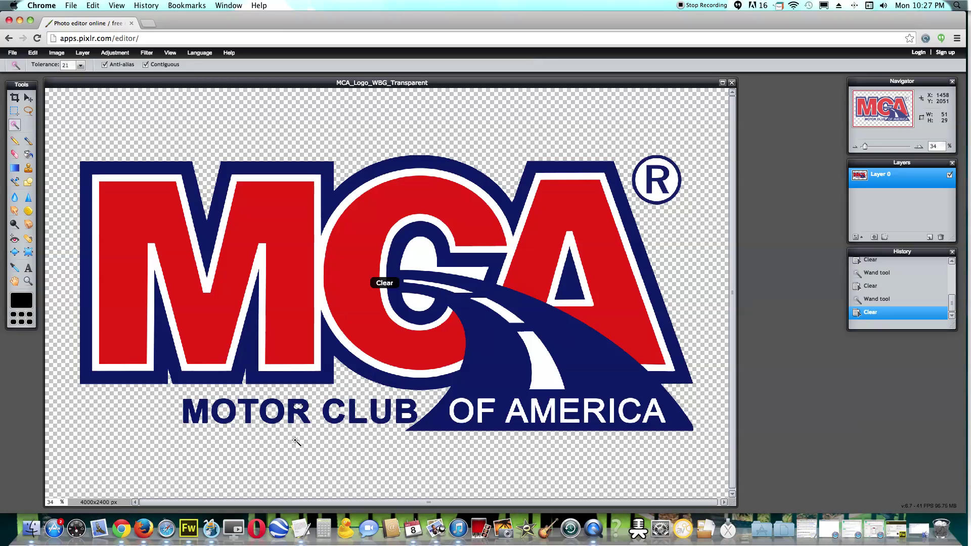
Delete the two leftover white spots beside the B of CLUB.
click(408, 416)
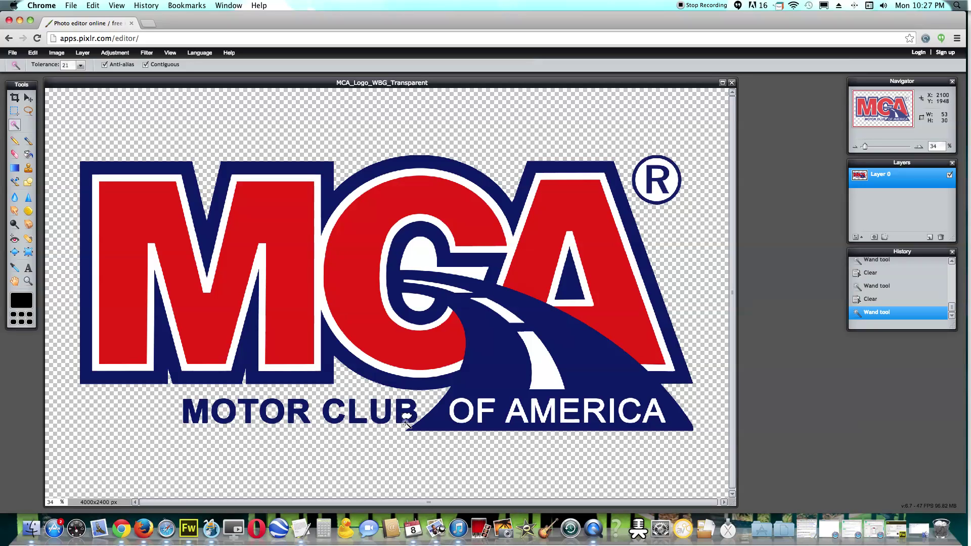
key(Delete)
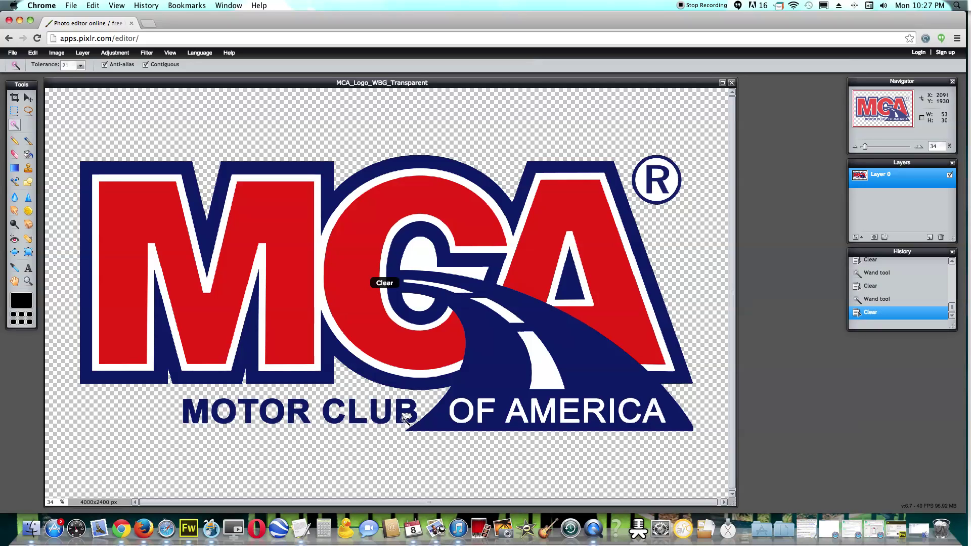
click(408, 418)
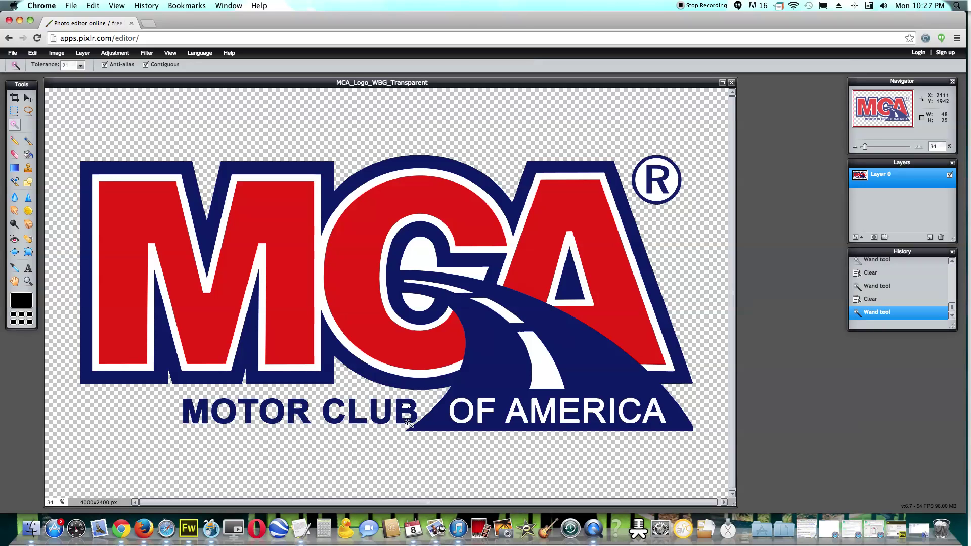
key(Delete)
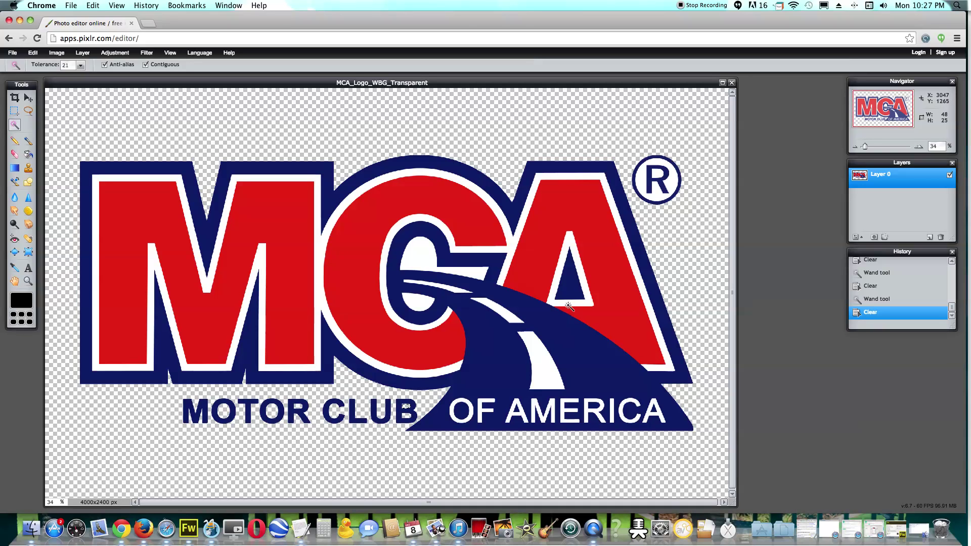
Clear the white gap and the white fill inside the ® circle to transparency.
click(658, 174)
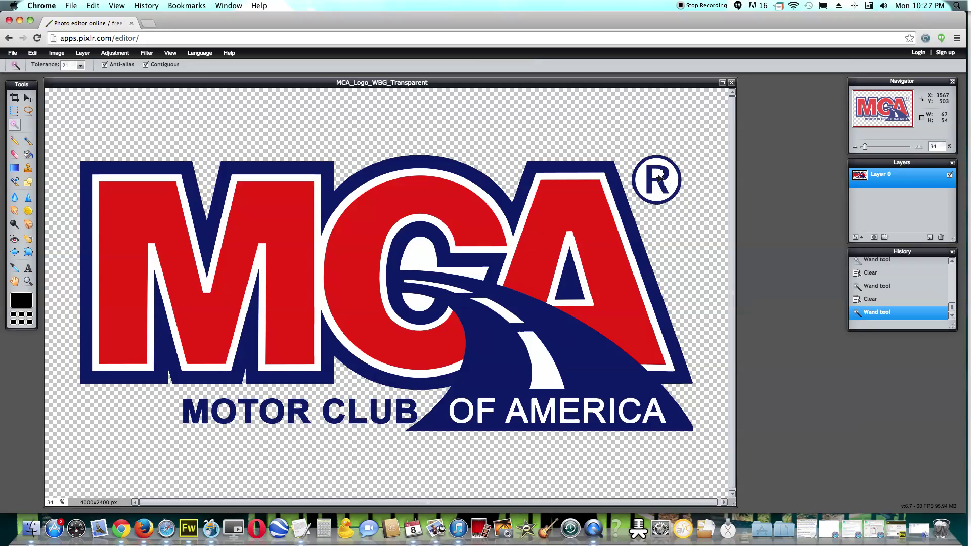
key(Delete)
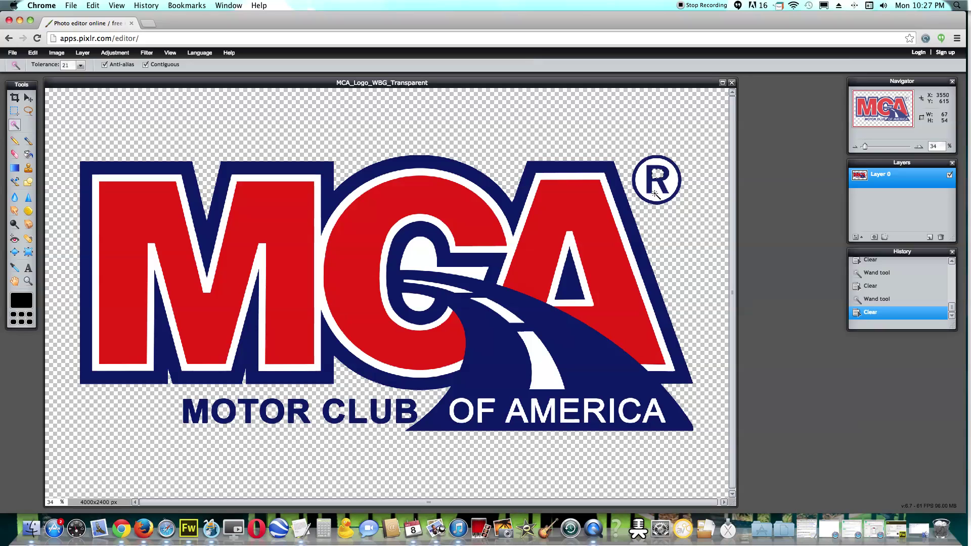
click(656, 195)
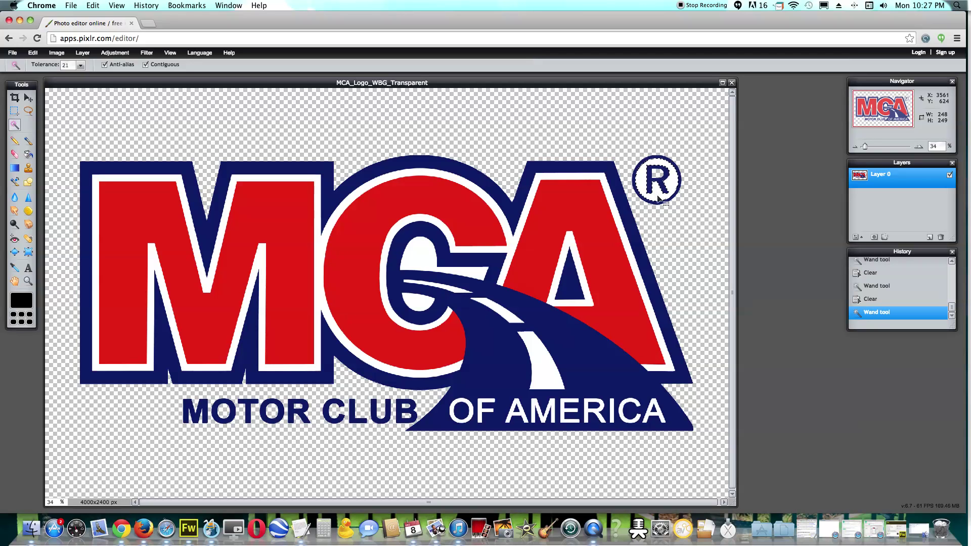
key(Delete)
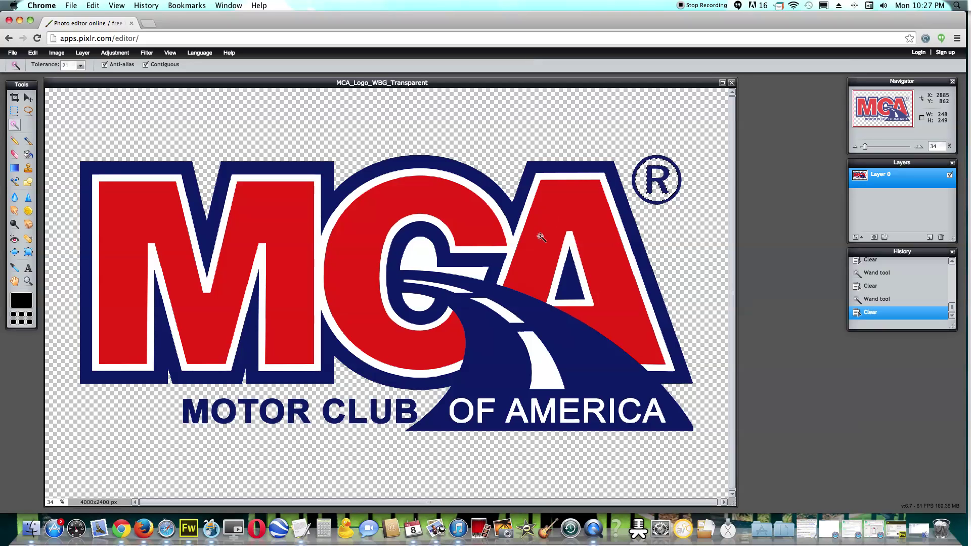
Clear both white regions inside the C of MCA to transparency.
click(417, 257)
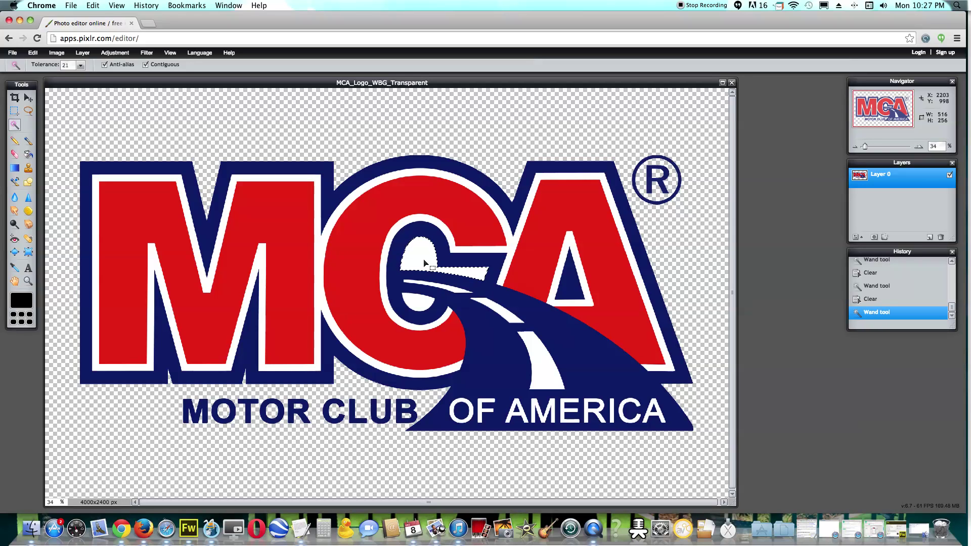
key(Delete)
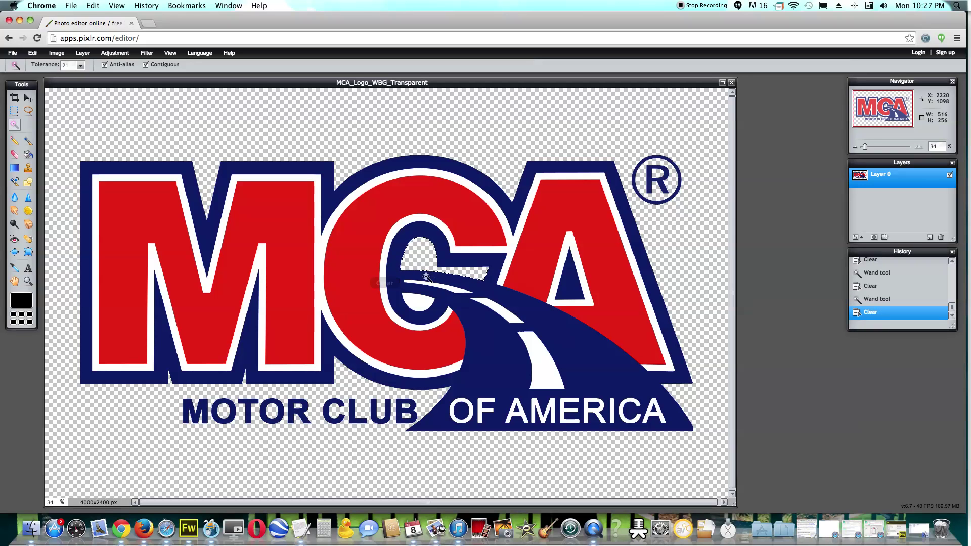
click(419, 303)
key(Delete)
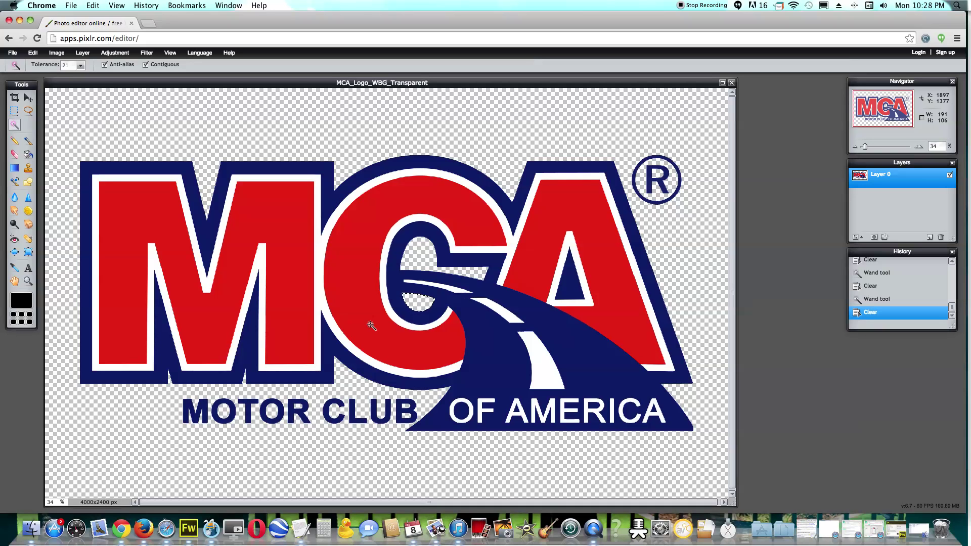
Save as PNG (Transparent) MCA_Logo_WBG_Transparent on the Desktop, replacing the old file, then exit the editor.
click(13, 53)
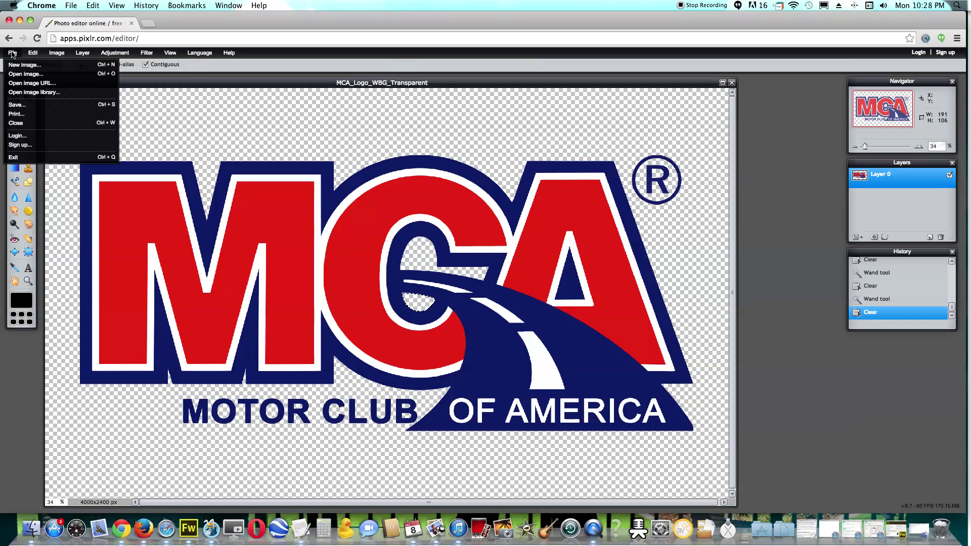
click(29, 107)
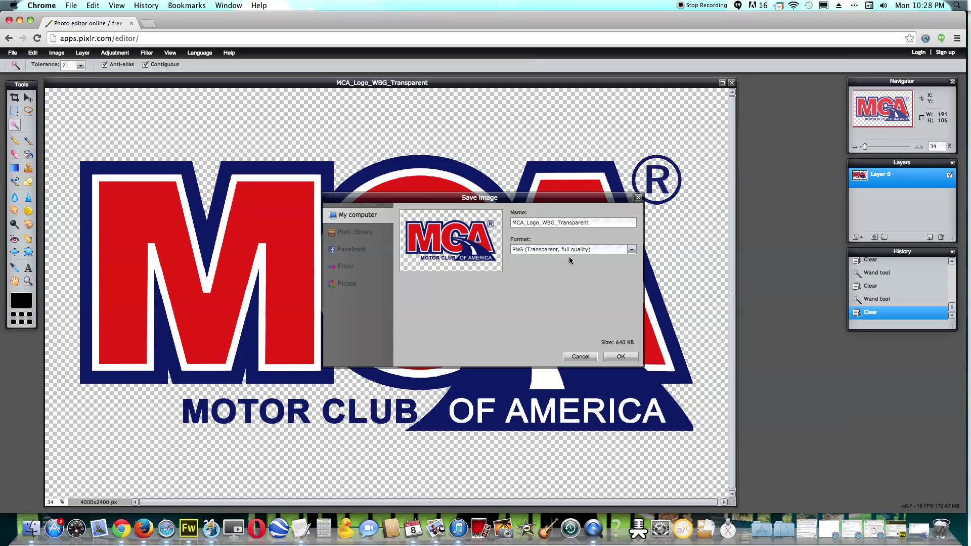
click(610, 357)
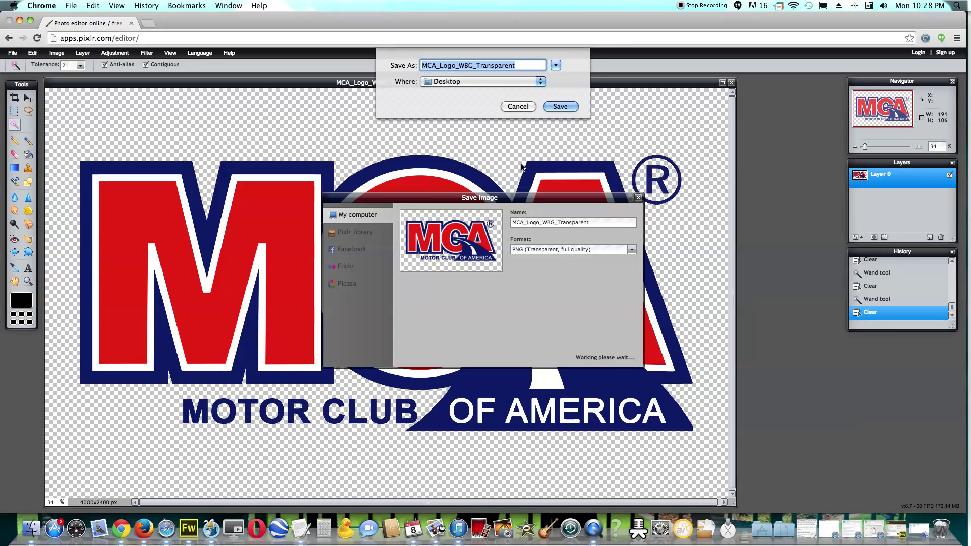
click(563, 107)
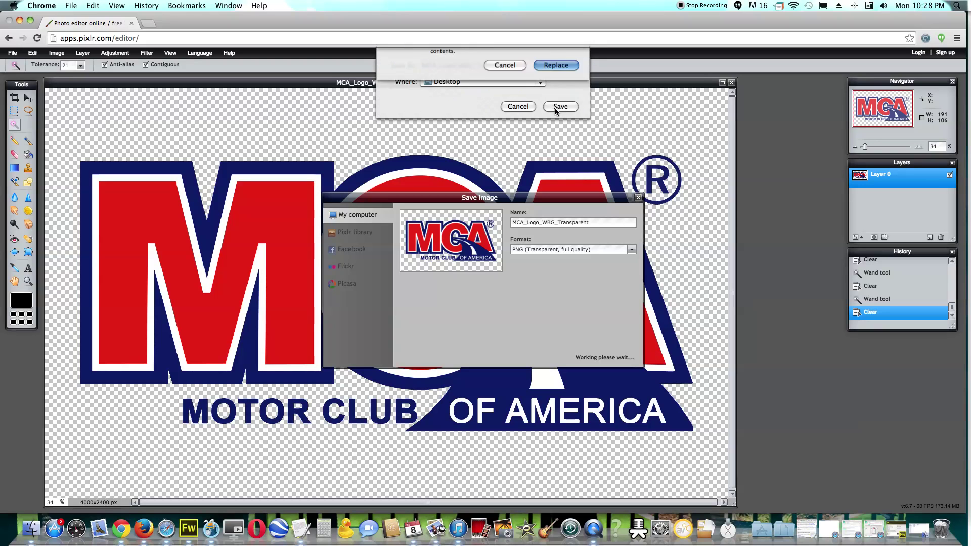
click(555, 104)
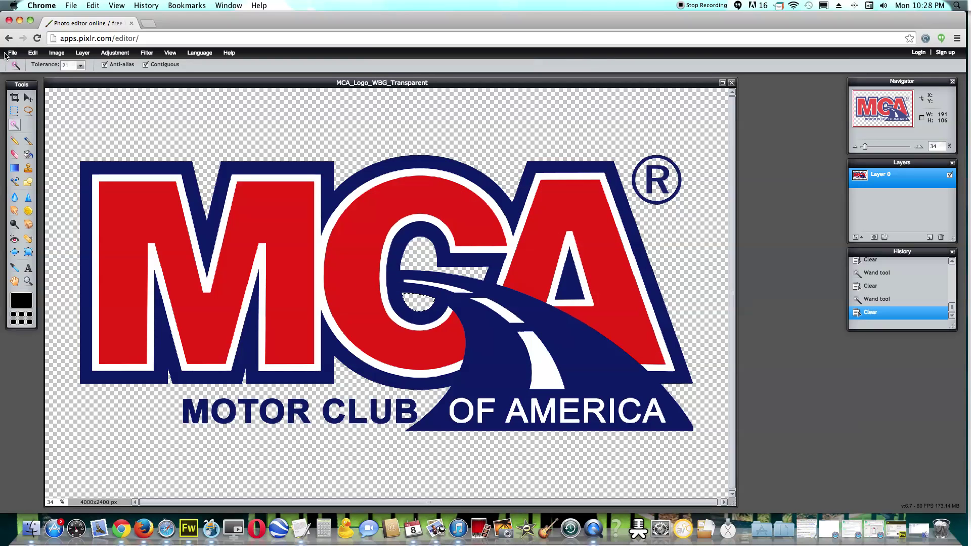
click(11, 53)
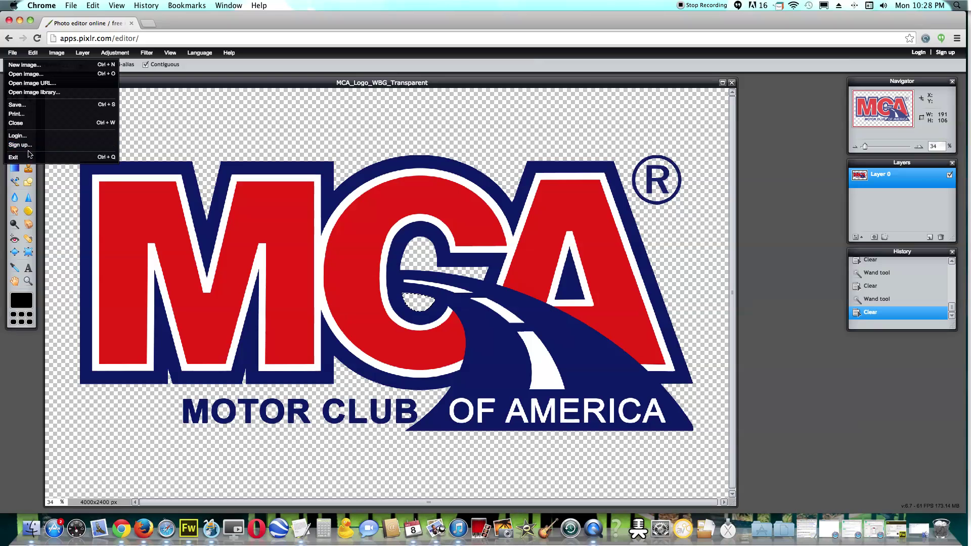
click(29, 156)
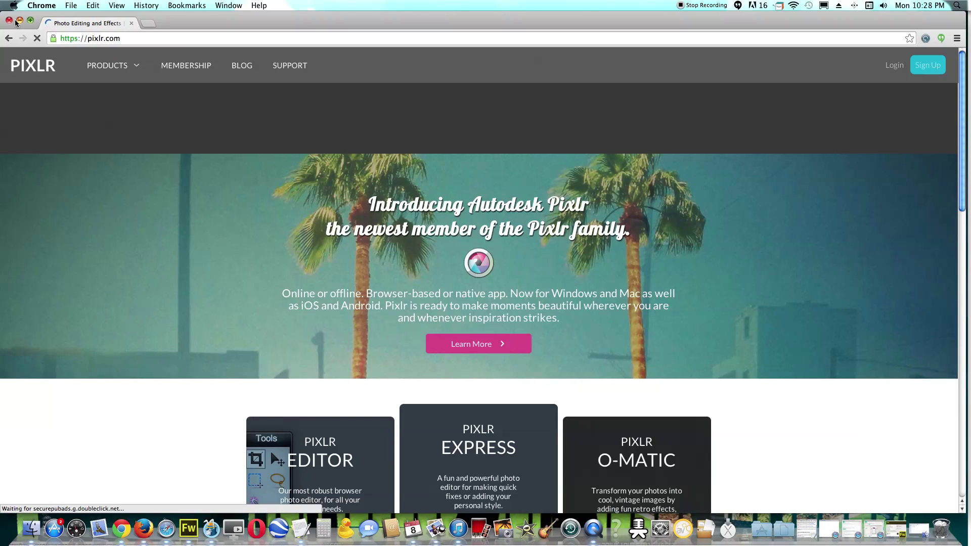
Close the old Preview window and open the desktop's MCA_Logo_WBG_Transparent.png in Preview.
click(18, 20)
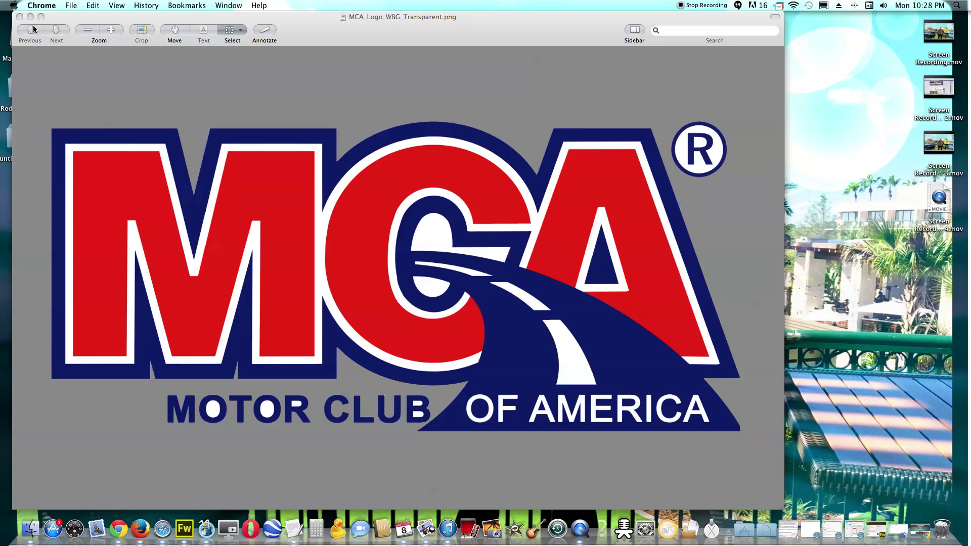
click(19, 16)
click(266, 103)
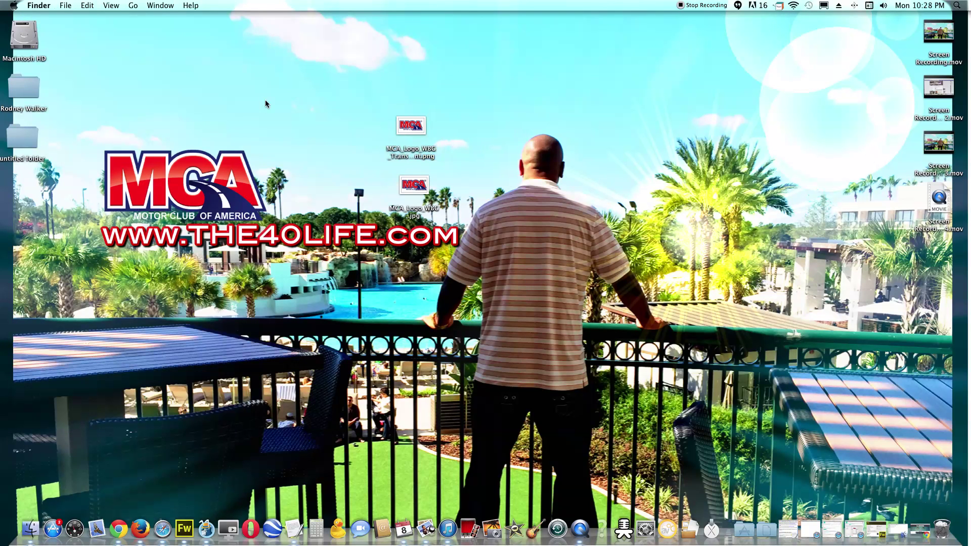
double_click(418, 133)
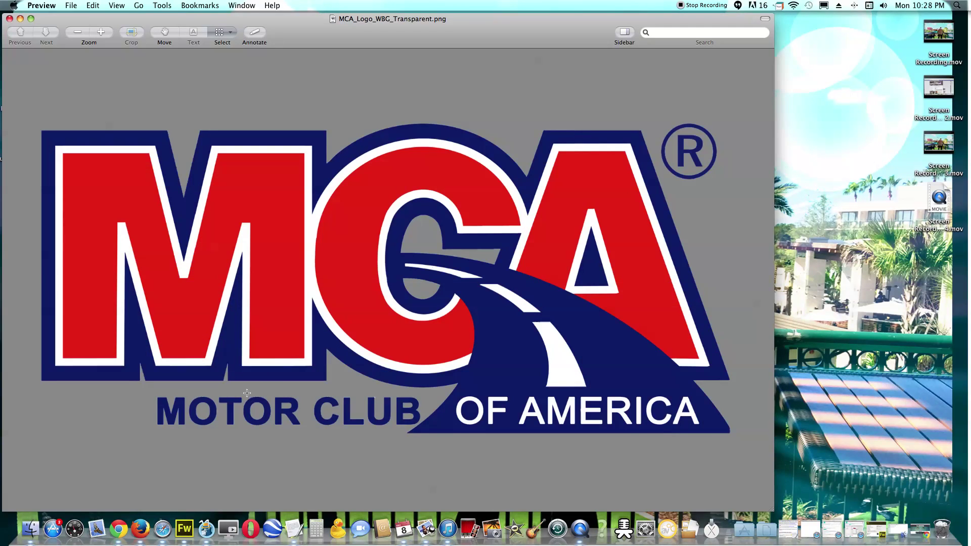